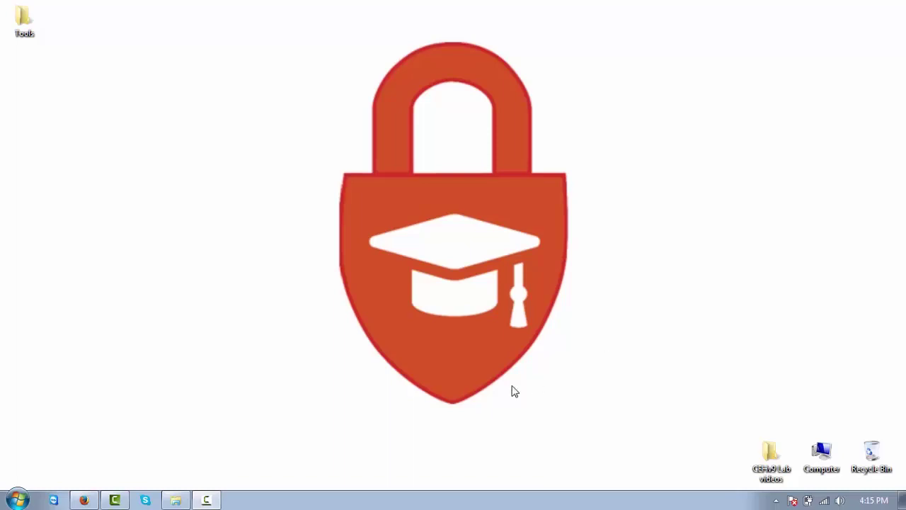
- Restore Firefox and close the SuperScan tab
mouse_move(94, 499)
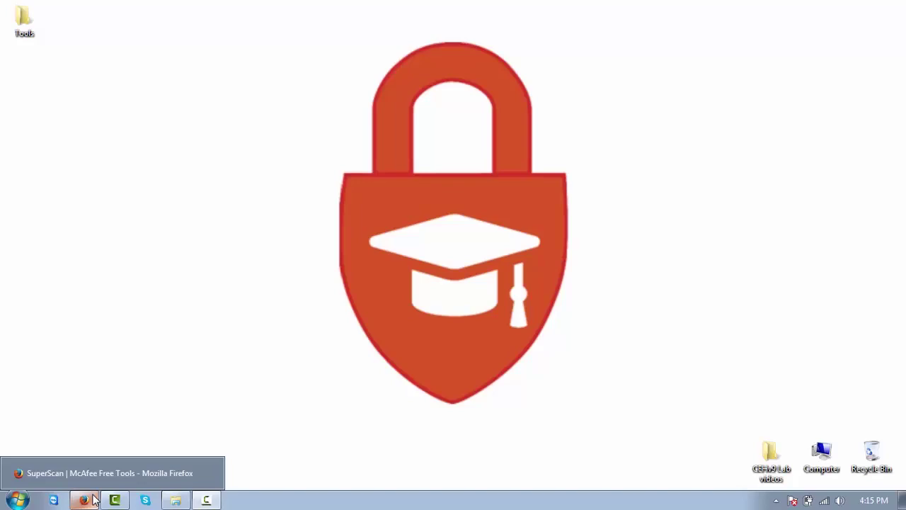
left_click(95, 500)
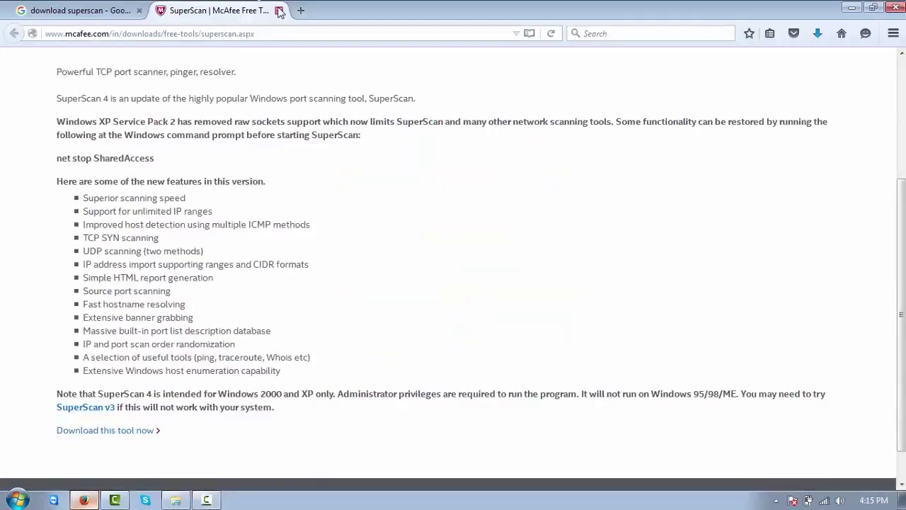
left_click(279, 10)
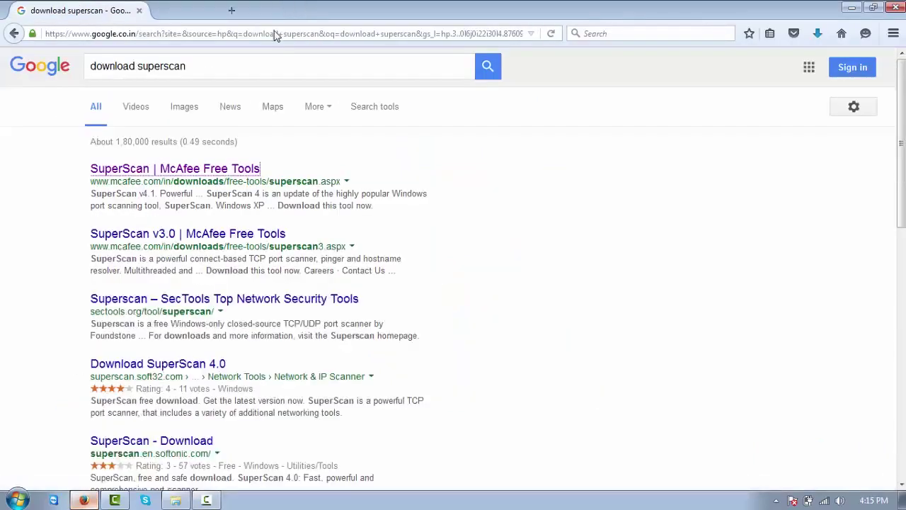
- Change the Google query to 'download hyena' and run the search
double_click(145, 65)
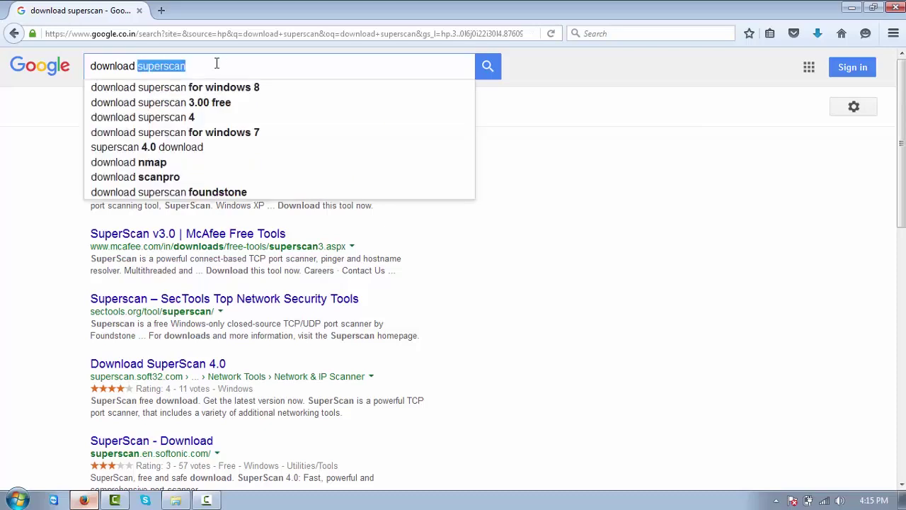
type("hye")
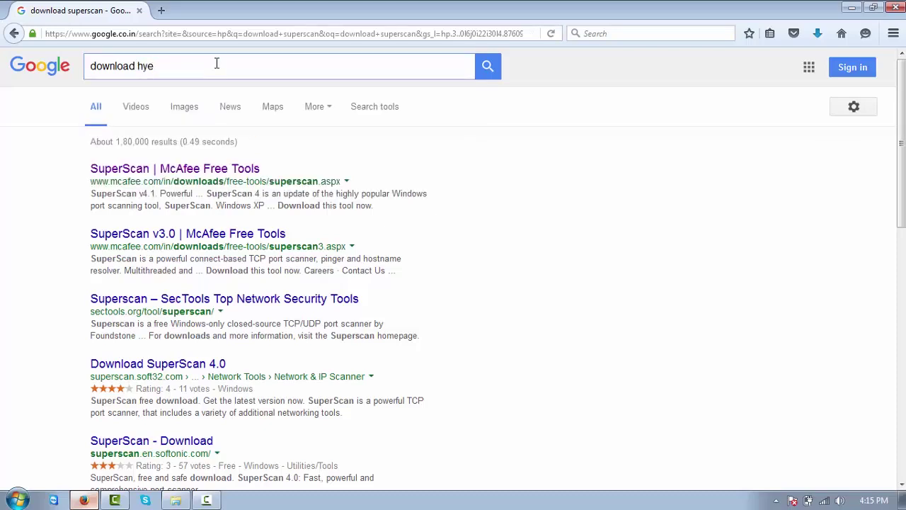
key("BackSpace")
key("BackSpace")
type("yena")
key("Return")
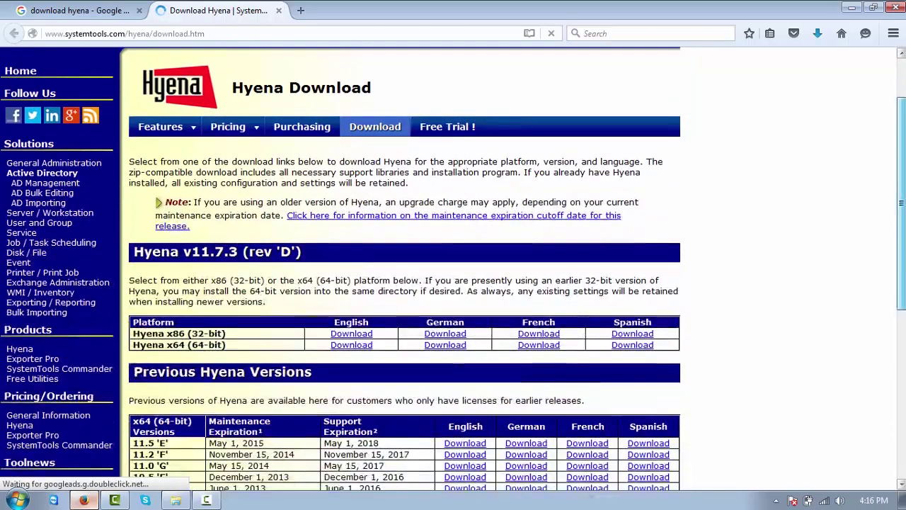
- Scroll through the Hyena v11.7.3 download tables, then bring up the Features menu
scroll(453, 269, "down", 3)
scroll(453, 283, "down", 2)
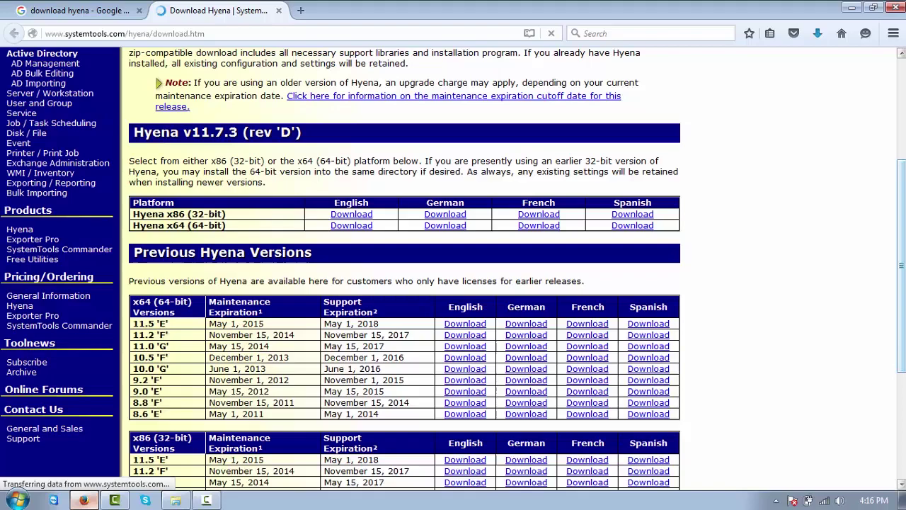
scroll(821, 262, "down", 5)
scroll(453, 283, "up", 8)
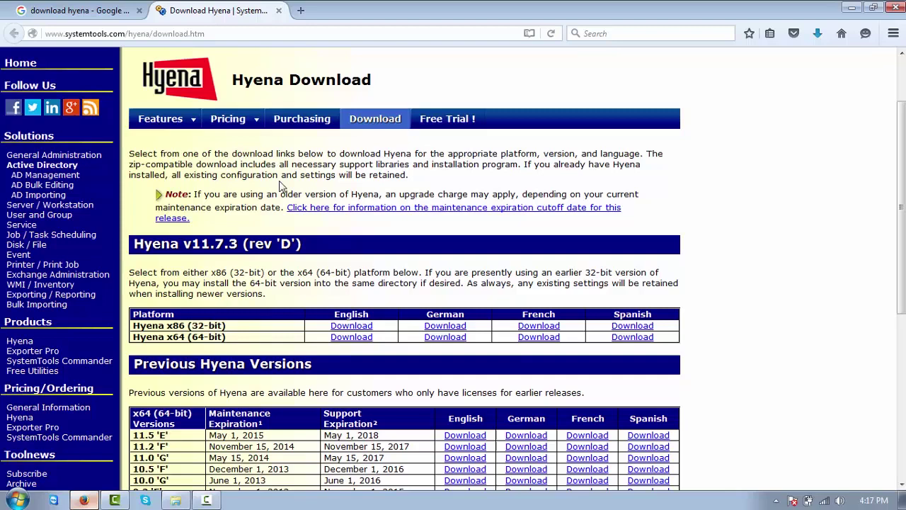
mouse_move(196, 123)
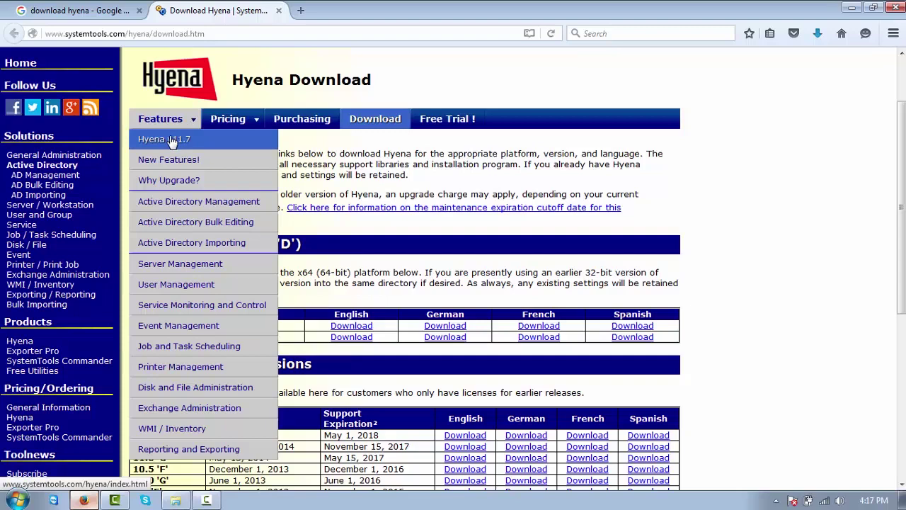
- Open the Hyena v11.7 overview page from the Features menu and scroll through it
left_click(171, 141)
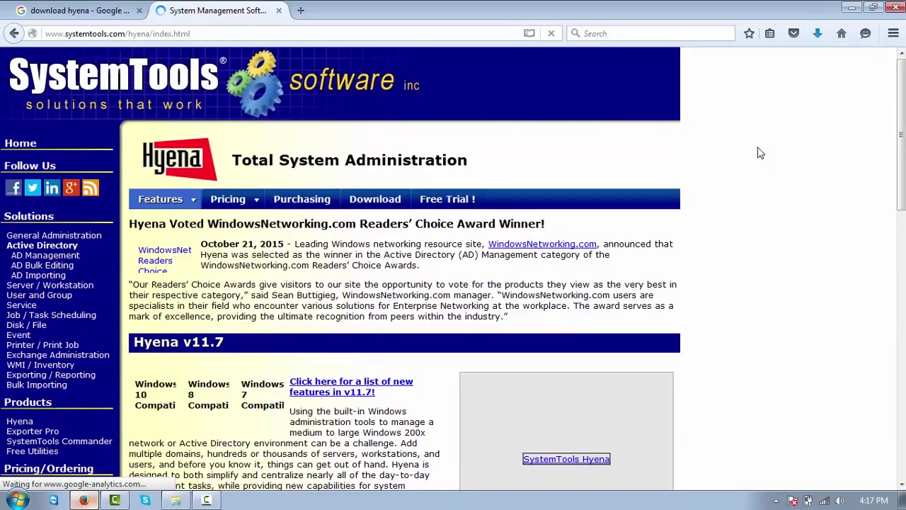
scroll(863, 145, "down", 5)
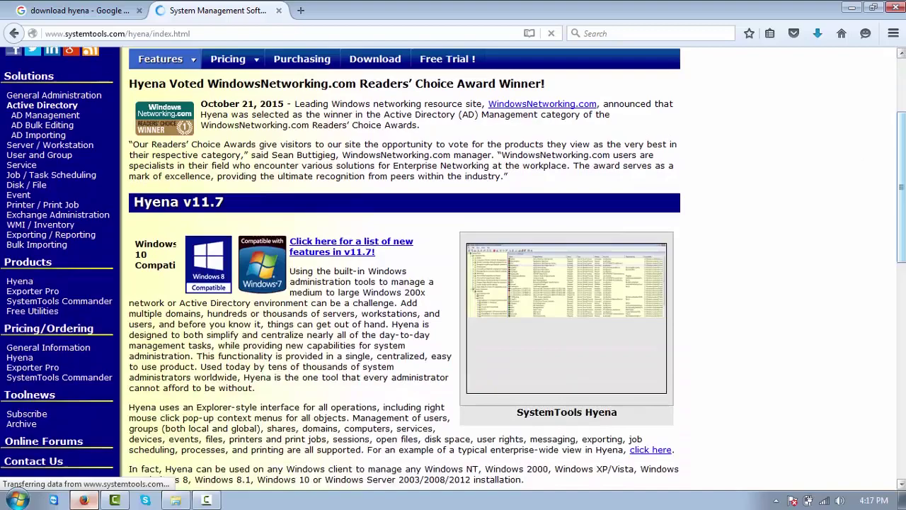
scroll(453, 272, "down", 4)
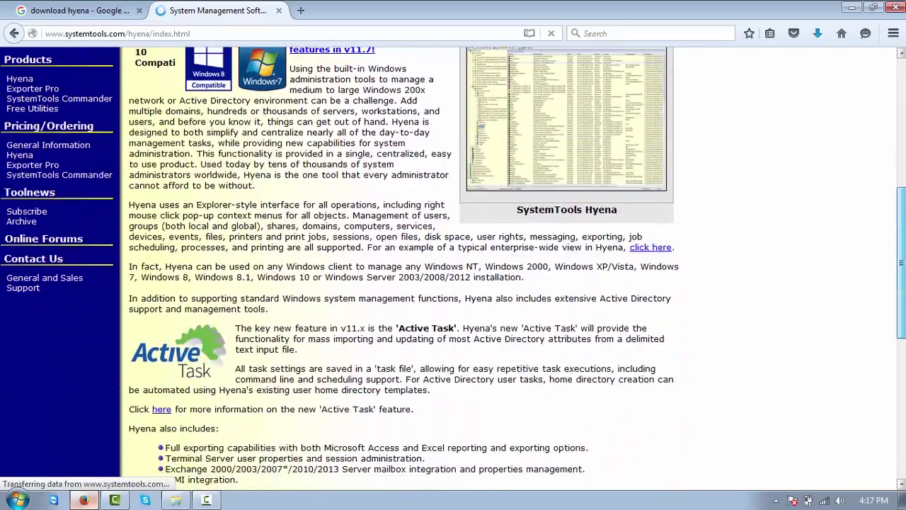
scroll(901, 304, "down", 4)
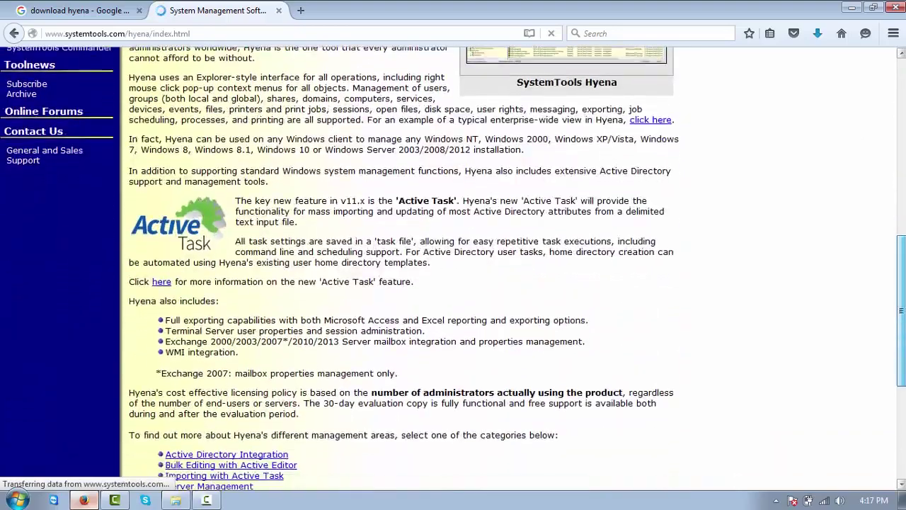
left_click_drag(901, 305, 901, 367)
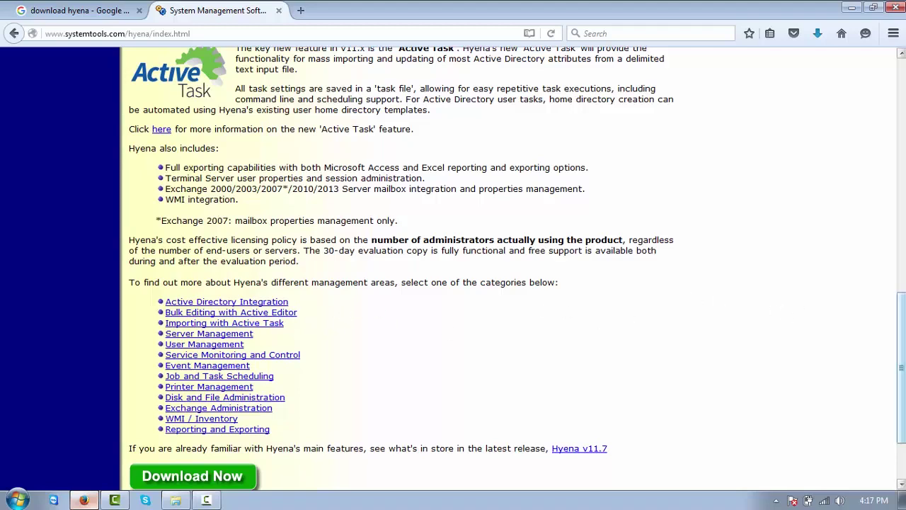
scroll(626, 244, "up", 10)
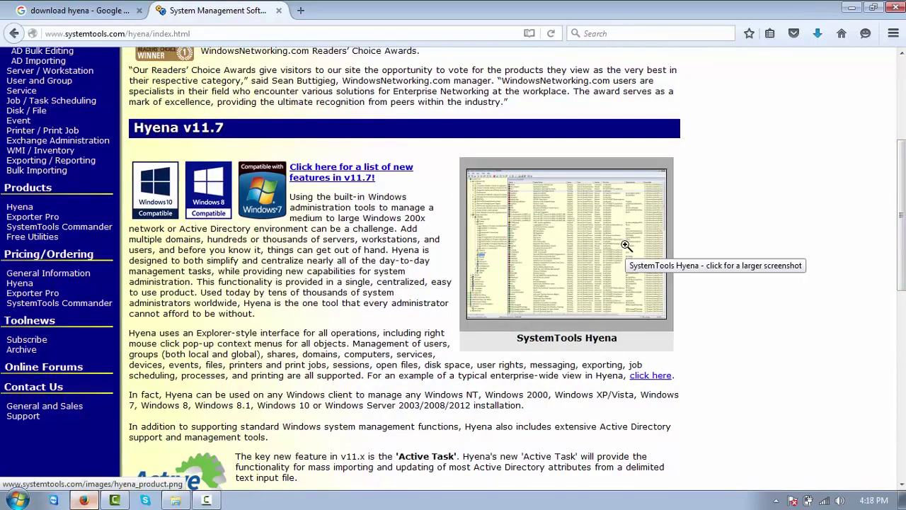
left_click(606, 257)
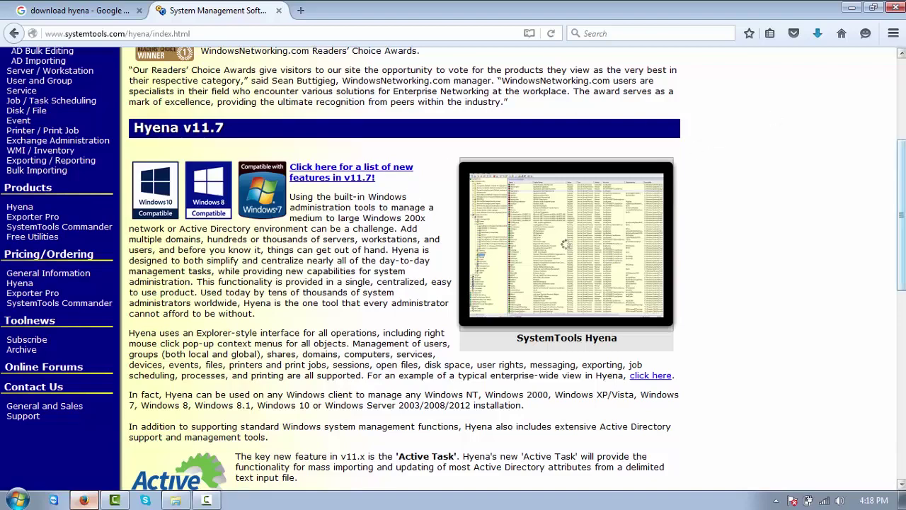
scroll(900, 212, "up", 3)
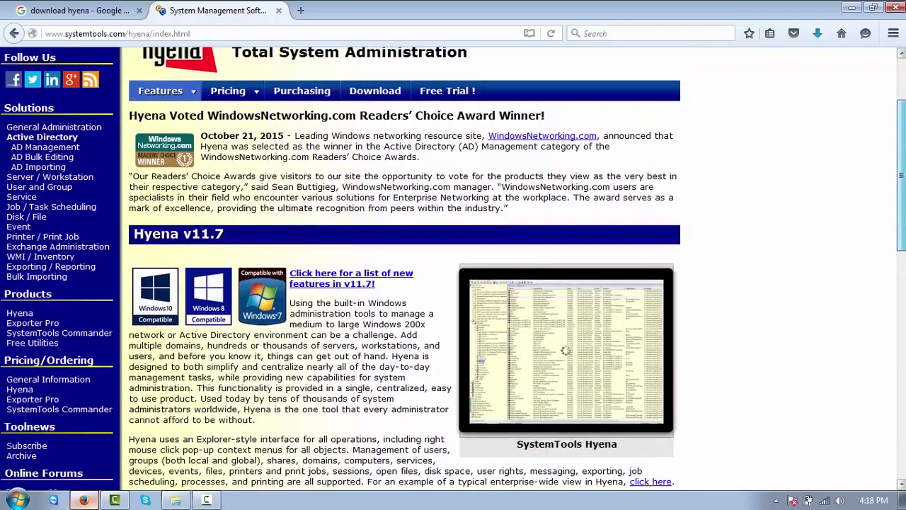
scroll(900, 213, "up", 1)
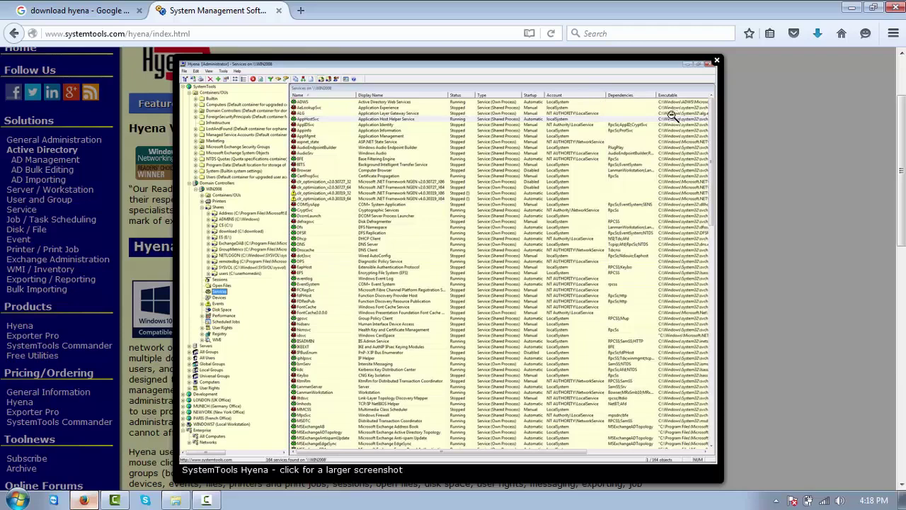
left_click(717, 61)
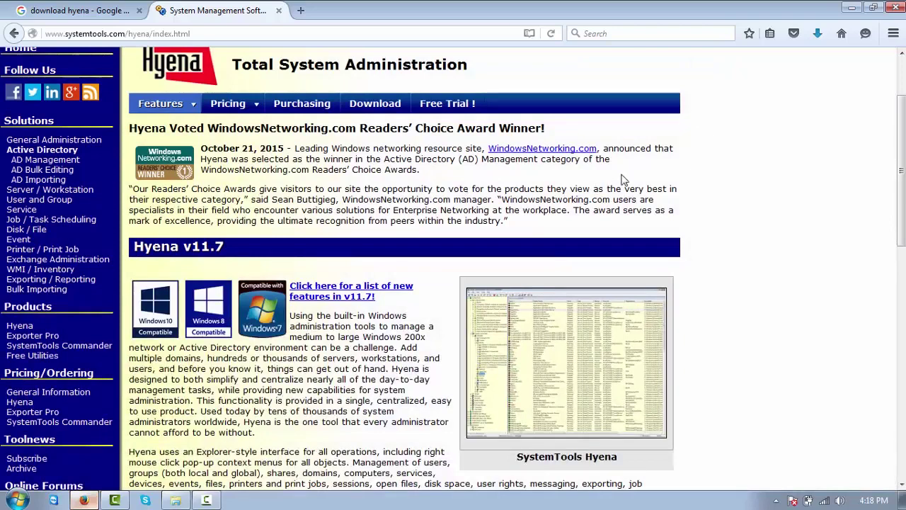
- Minimize Firefox, browse to Tools\Hyena containing Hyena_English_x64.exe, then return to Firefox
left_click(851, 7)
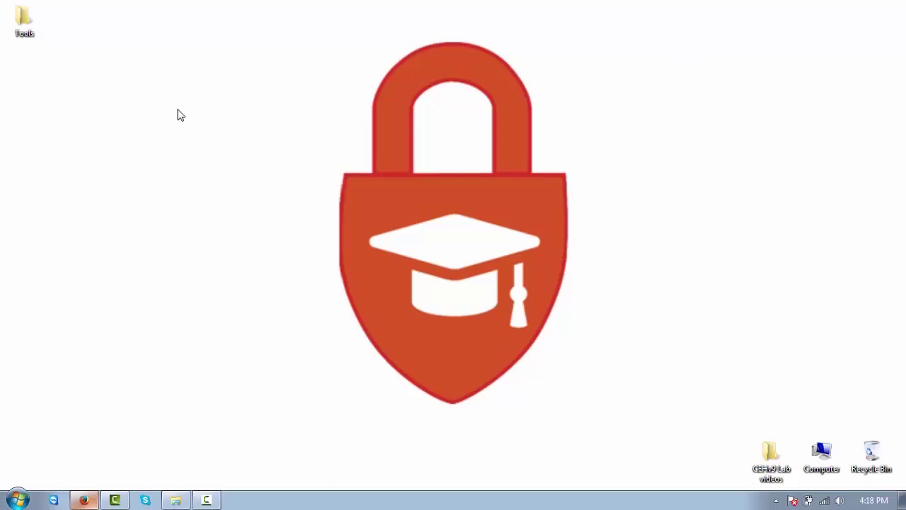
double_click(20, 32)
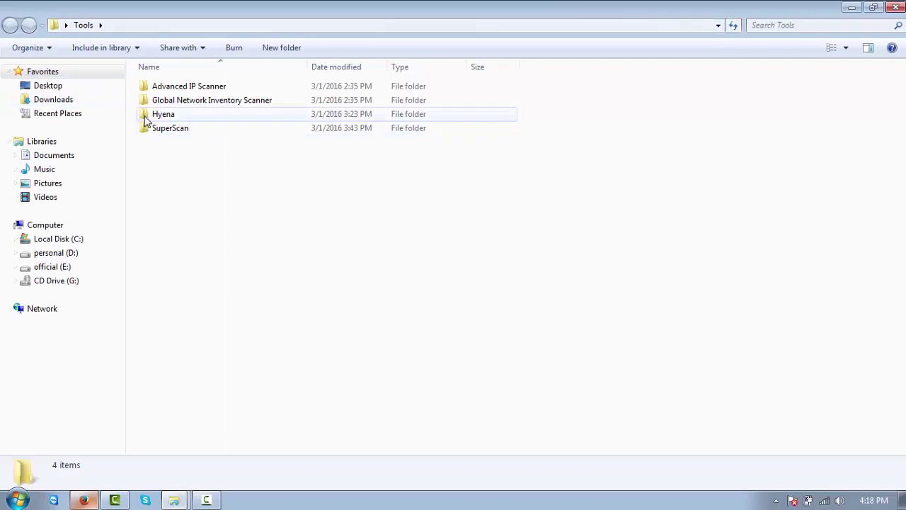
double_click(144, 115)
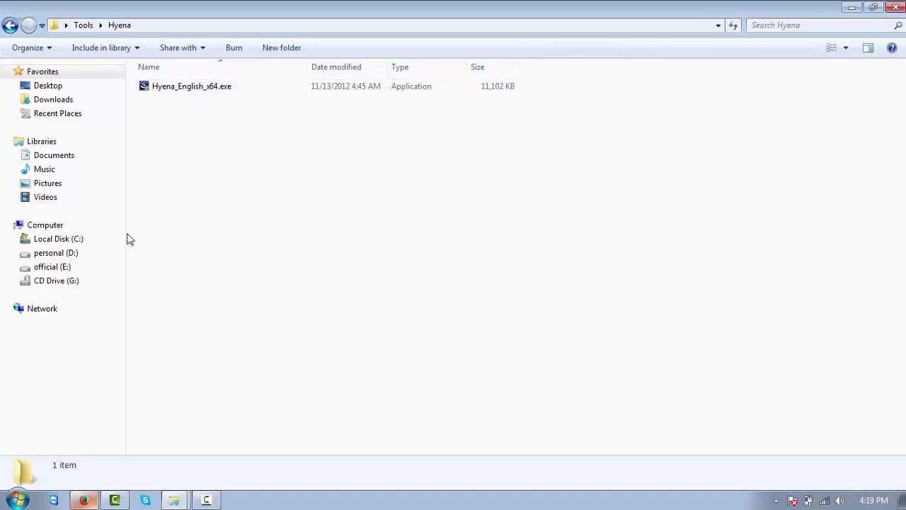
left_click(82, 500)
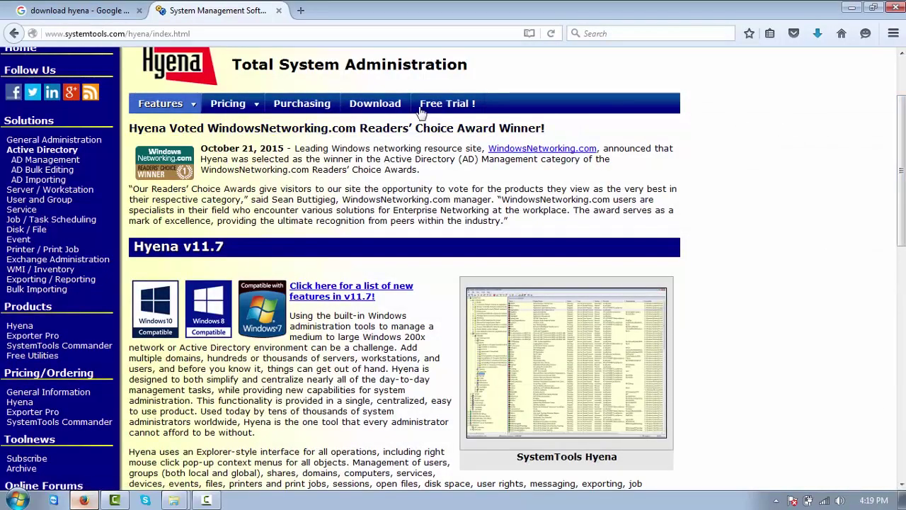
- Go to the Hyena download page and scroll through its version tables
left_click(390, 104)
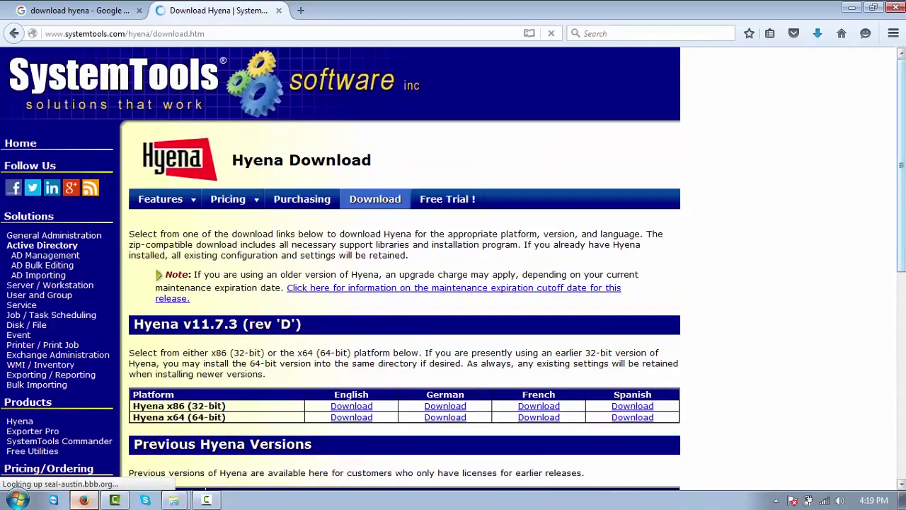
scroll(888, 178, "down", 3)
scroll(453, 284, "down", 2)
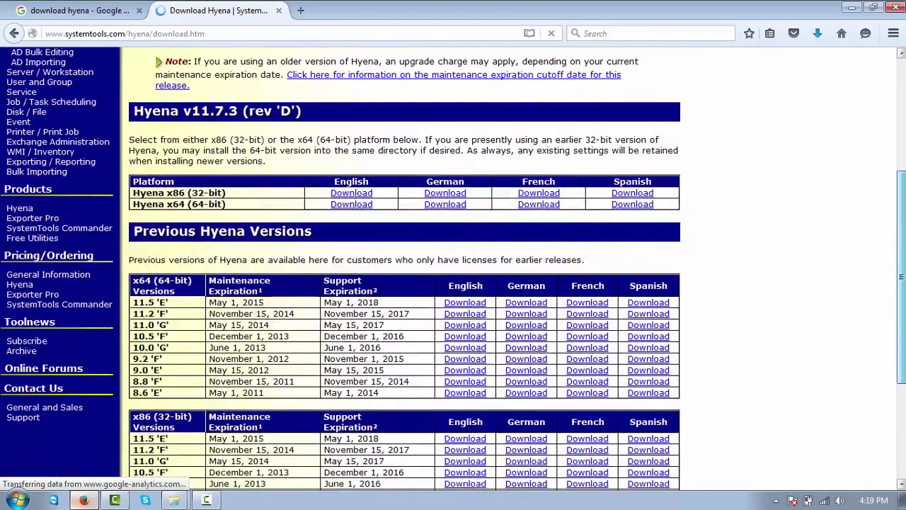
scroll(453, 283, "down", 2)
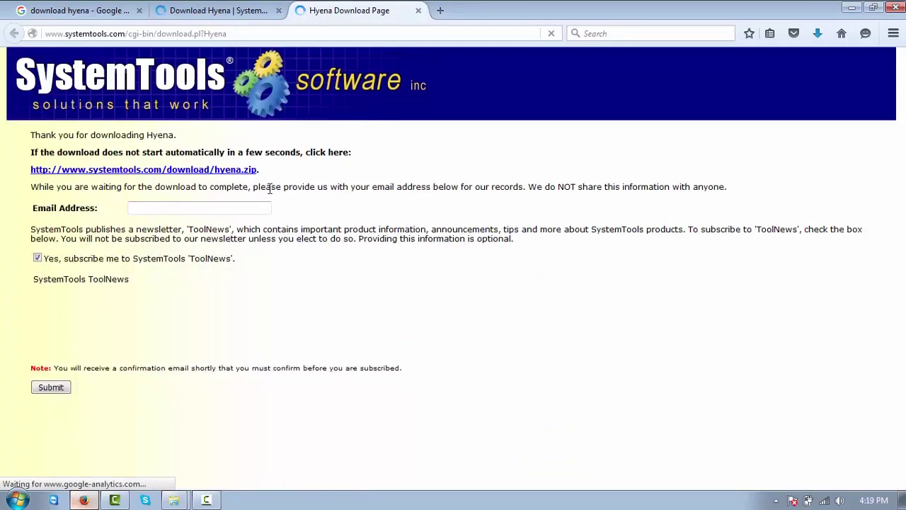
- Enter an email address in the download form and submit it
left_click(264, 204)
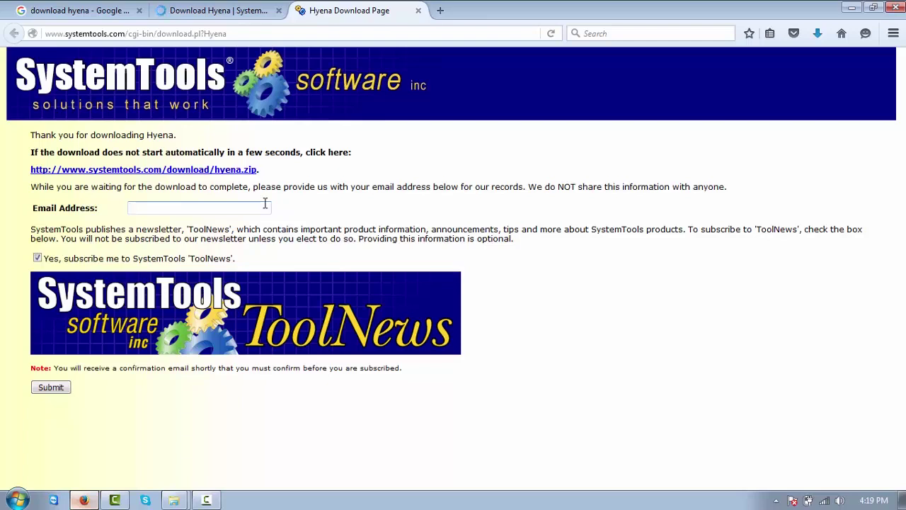
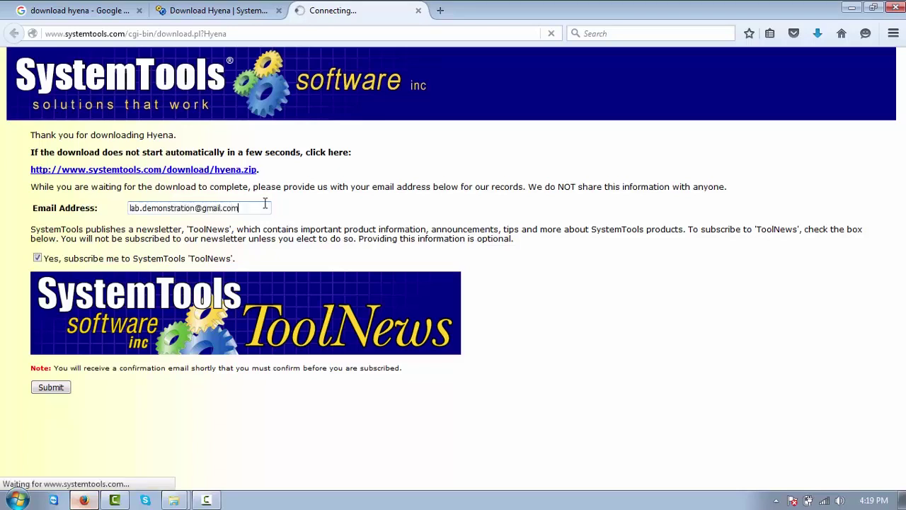
left_click(62, 386)
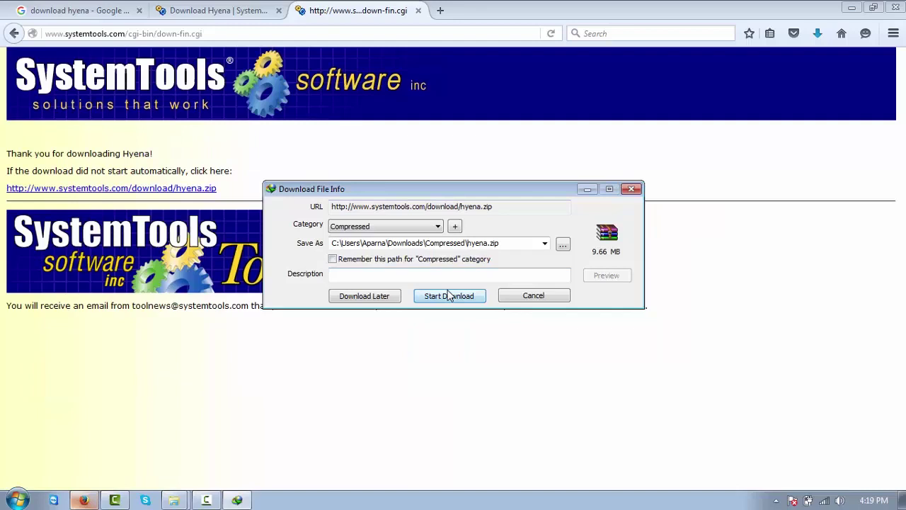
- Start the hyena.zip download in IDM, check the wireless network, and minimise Firefox
left_click(449, 296)
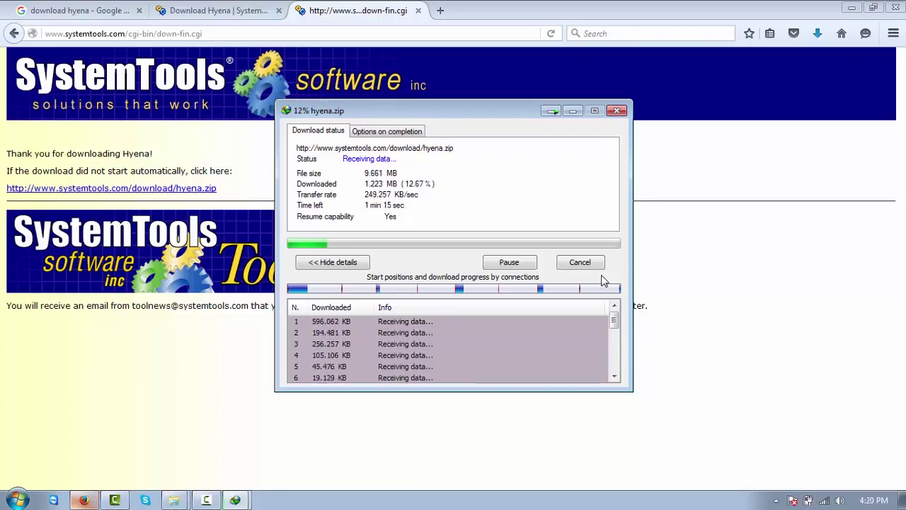
left_click(825, 501)
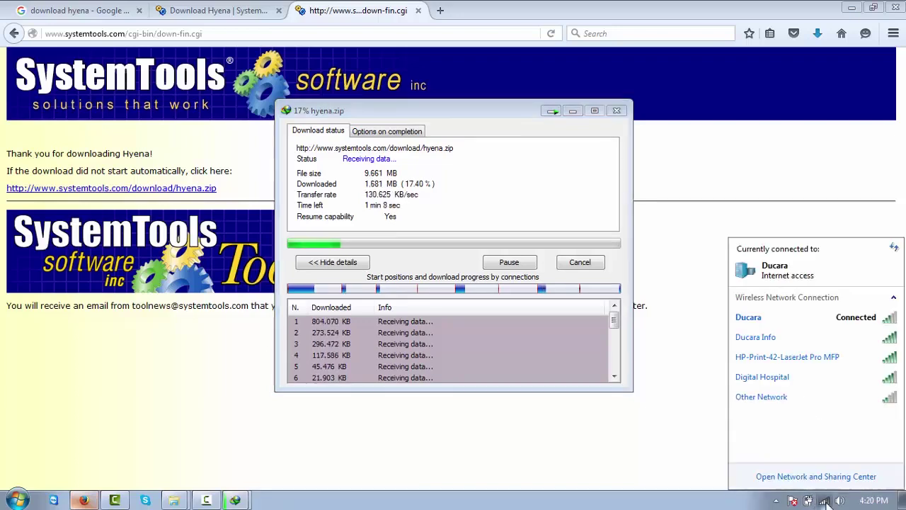
left_click(715, 291)
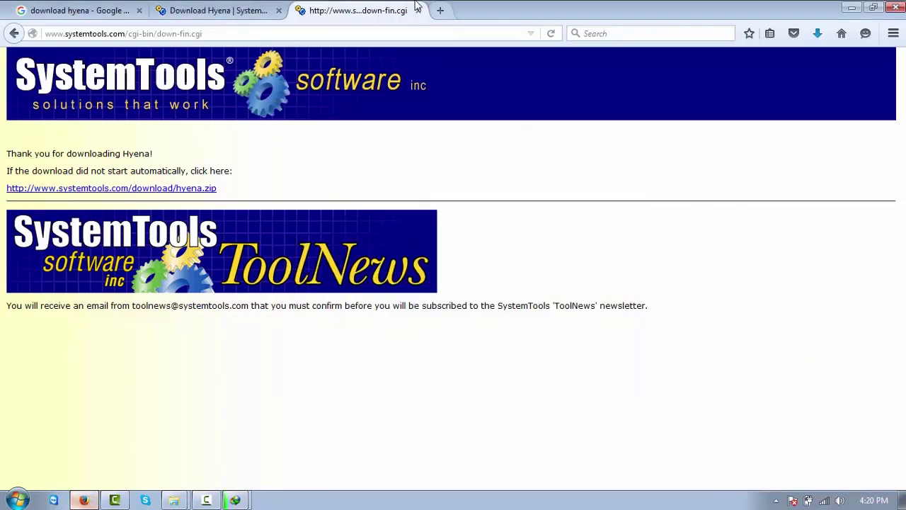
left_click(857, 6)
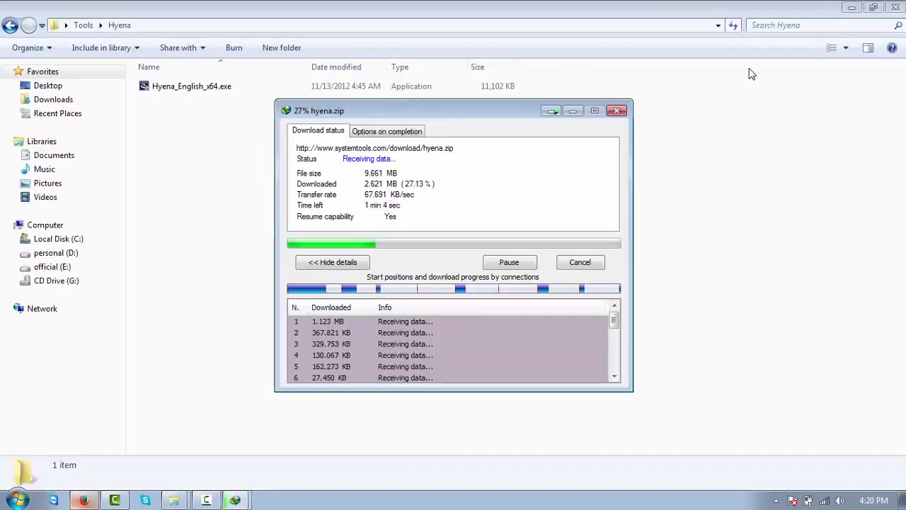
- Close the Hyena folder window and refresh the desktop twice
left_click(895, 7)
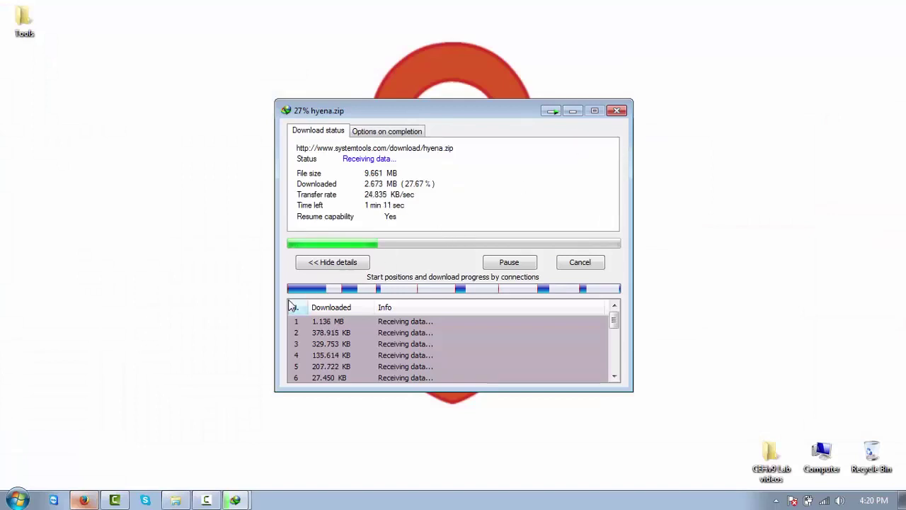
right_click(102, 128)
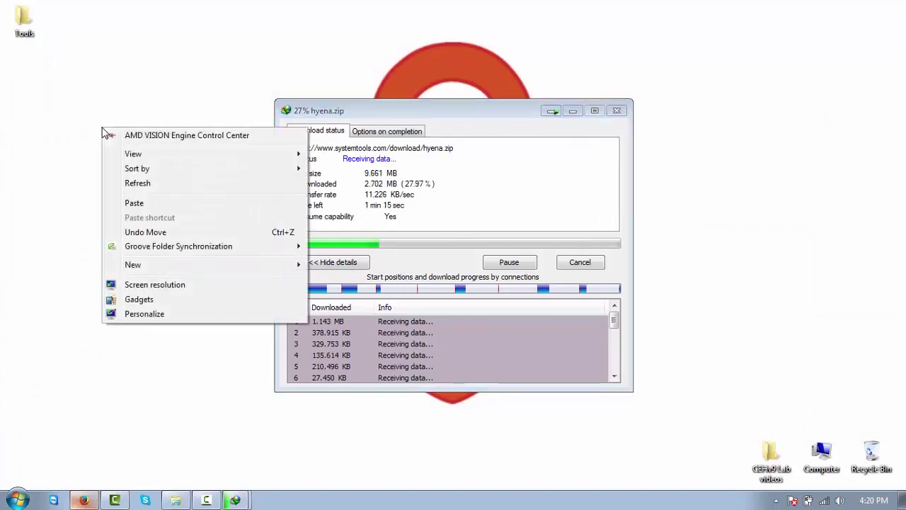
left_click(135, 188)
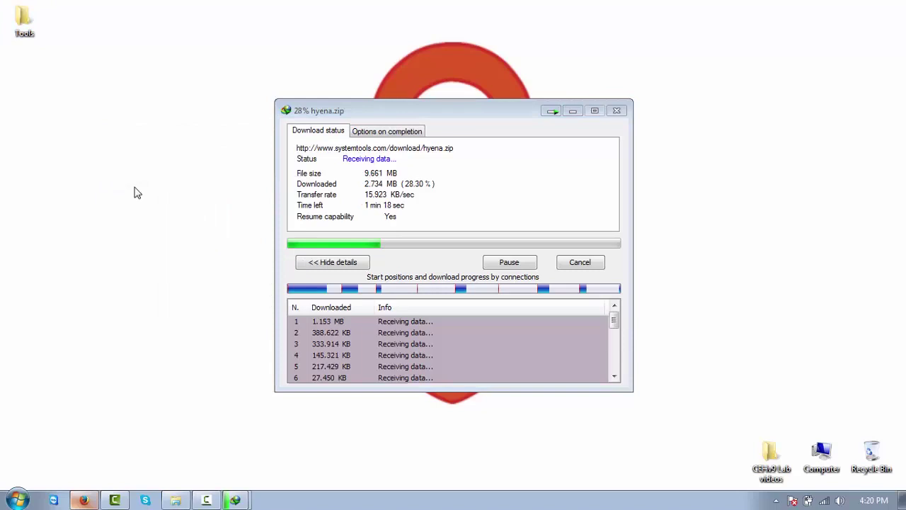
right_click(135, 188)
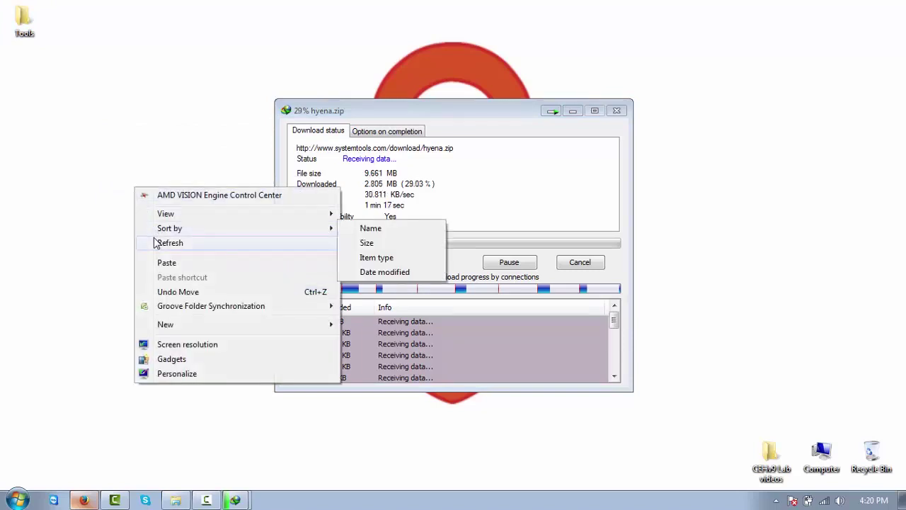
left_click(154, 242)
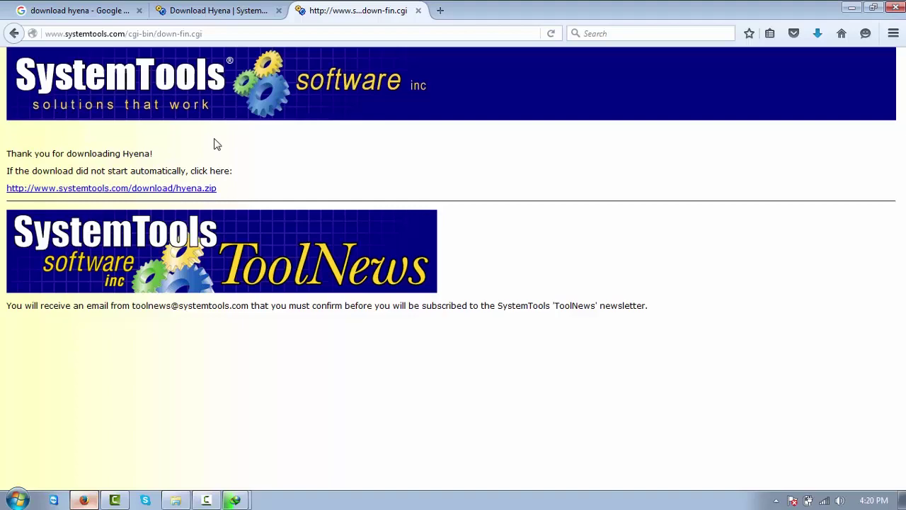
- Switch to the Download Hyena tab and scroll through its version tables
left_click(264, 17)
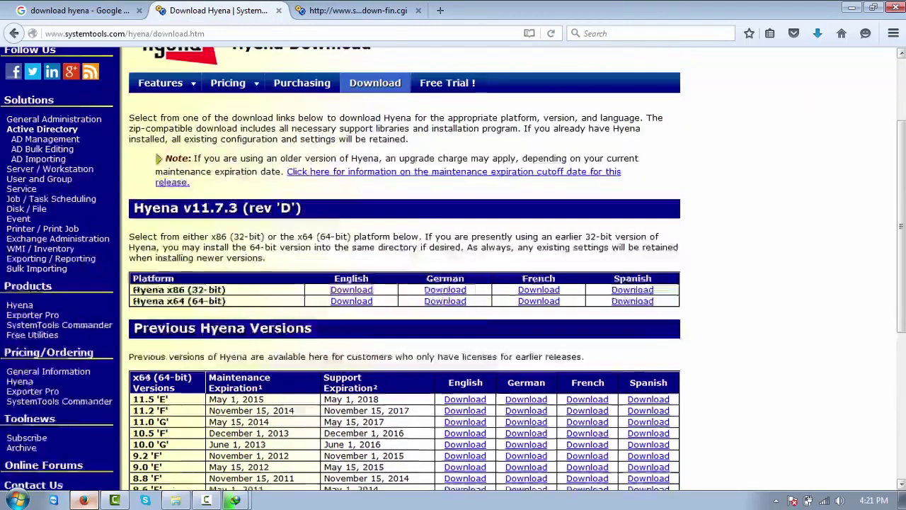
scroll(888, 106, "up", 5)
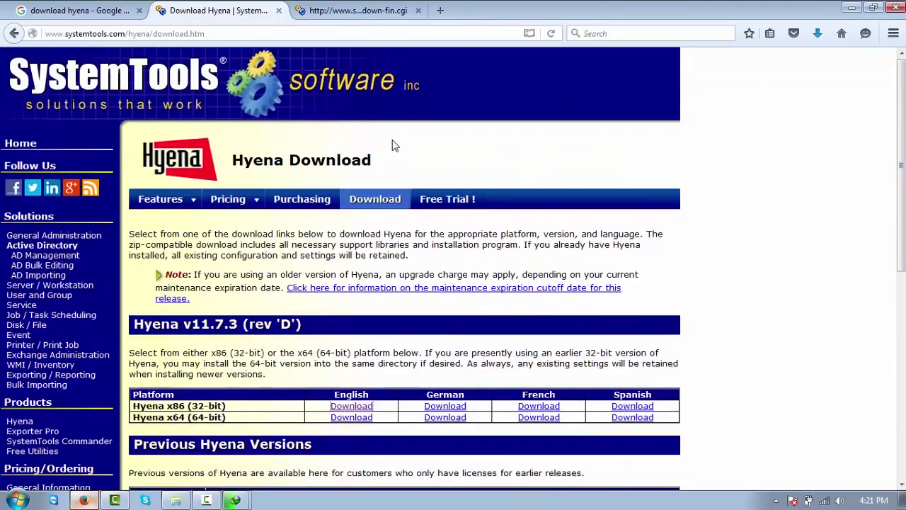
mouse_move(189, 204)
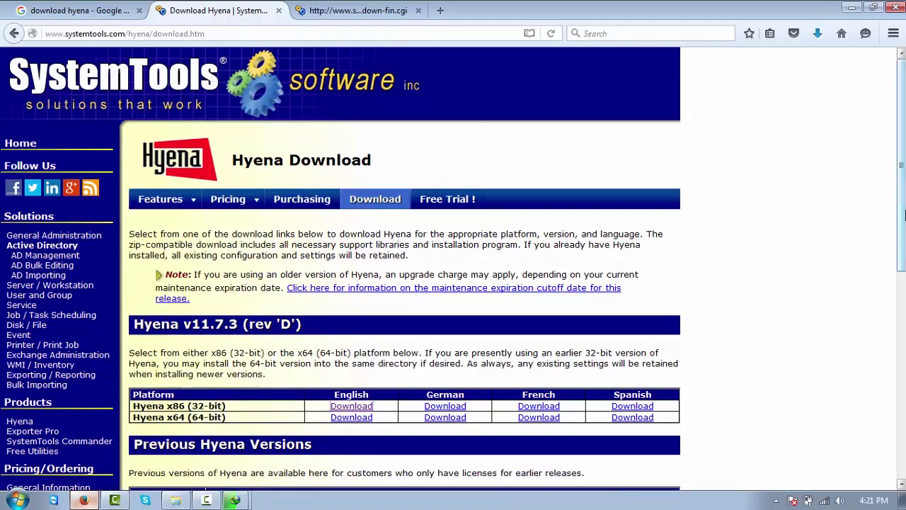
left_click_drag(902, 215, 897, 403)
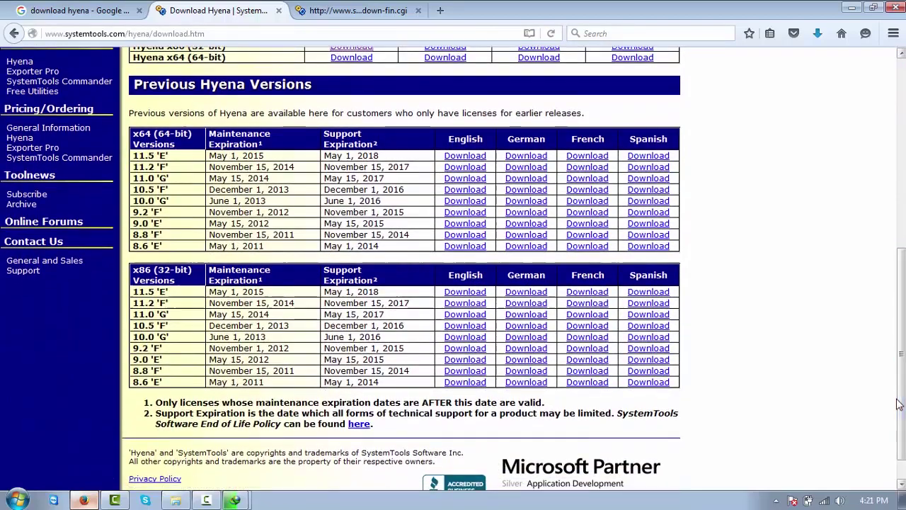
scroll(898, 403, "down", 1)
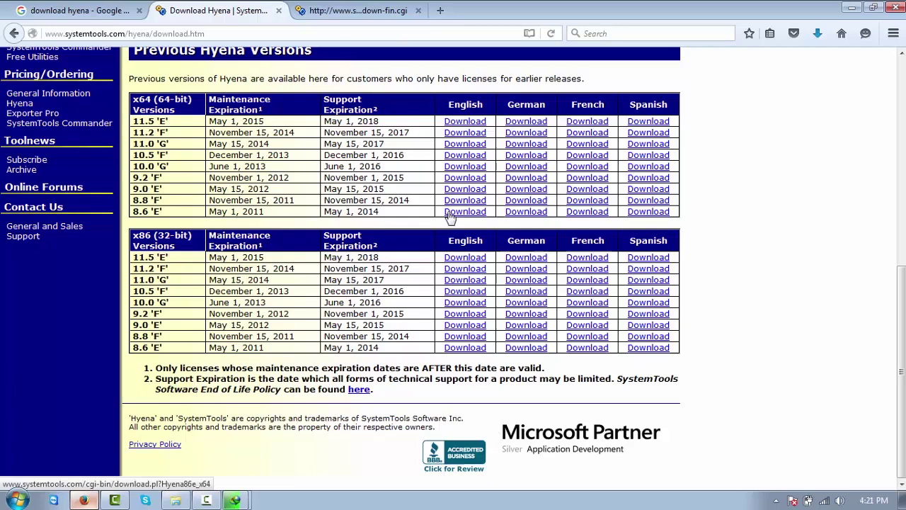
- Dismiss IDM's Firefox integration prompt and restore the completed hyena.zip download window
mouse_move(235, 500)
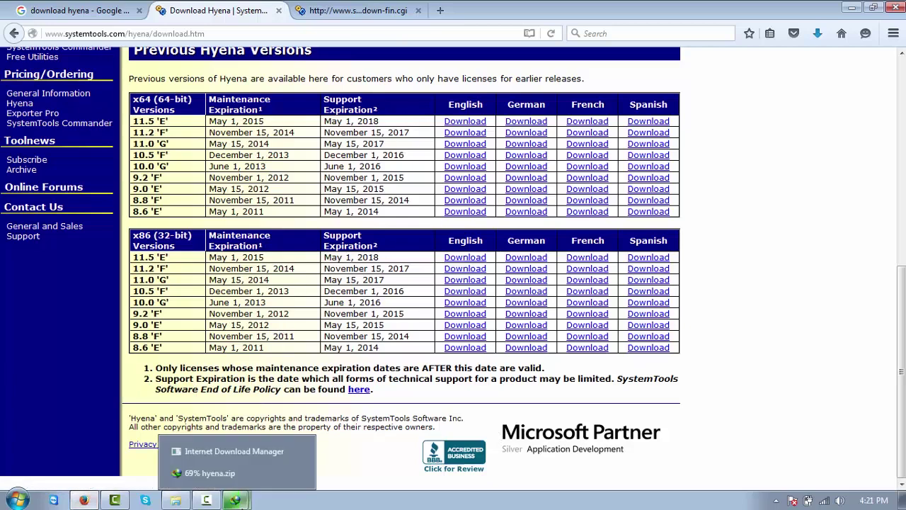
left_click(266, 445)
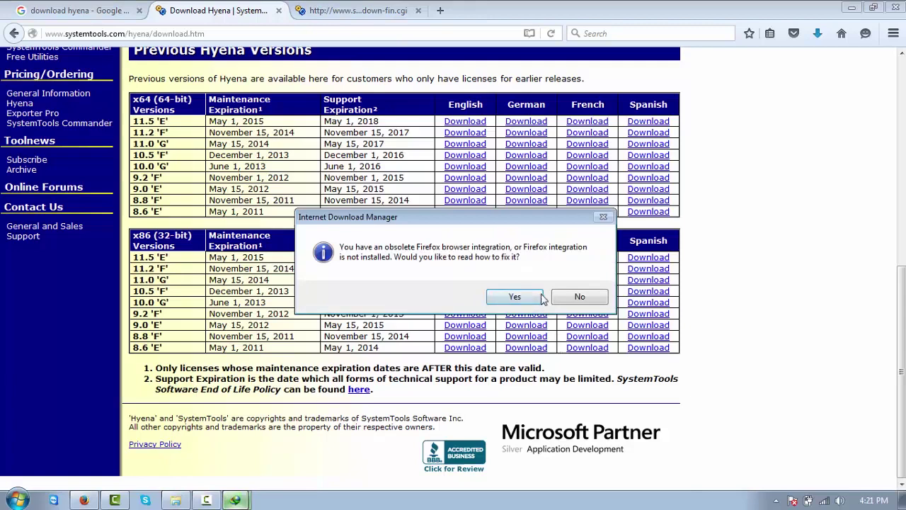
left_click(566, 301)
mouse_move(235, 500)
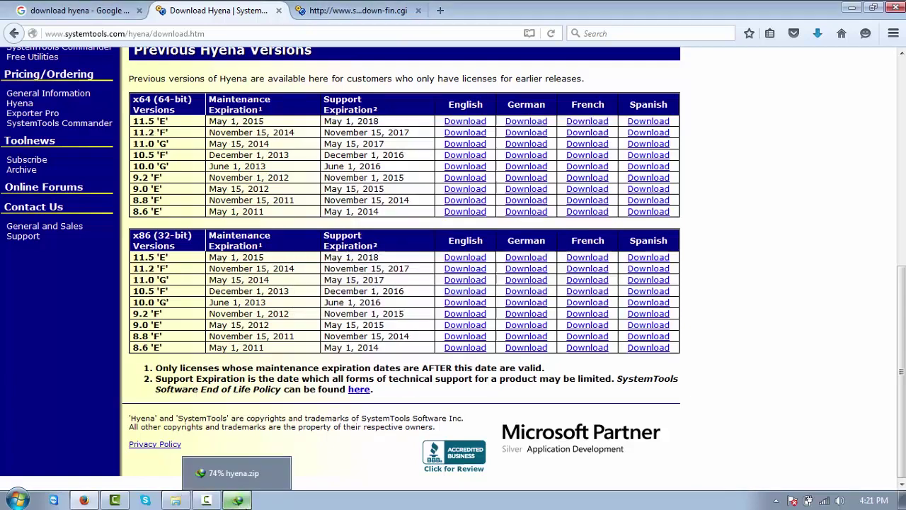
left_click(278, 481)
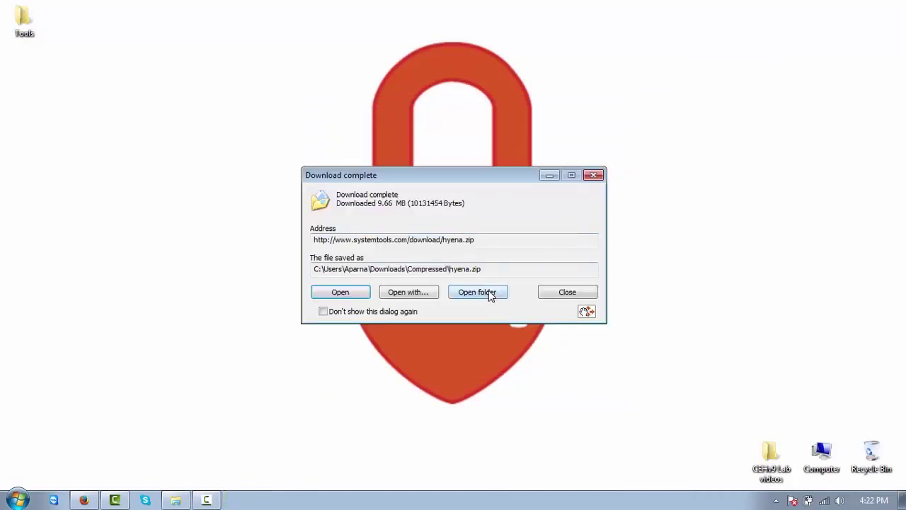
- Open the download folder and extract hyena.zip to hyena\
left_click(491, 296)
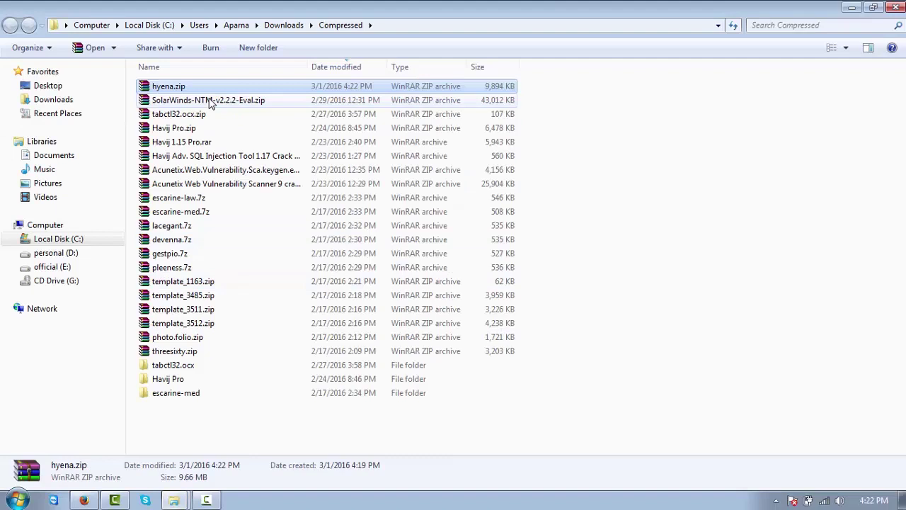
right_click(179, 92)
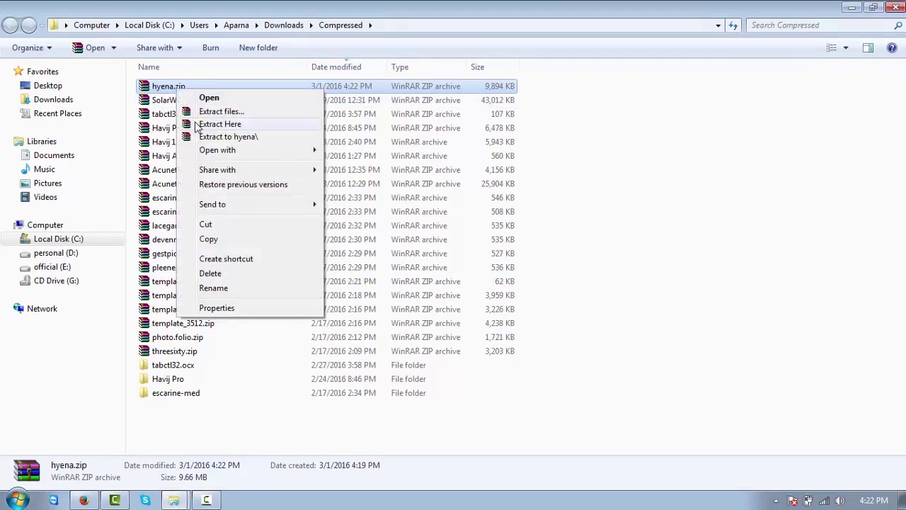
left_click(197, 135)
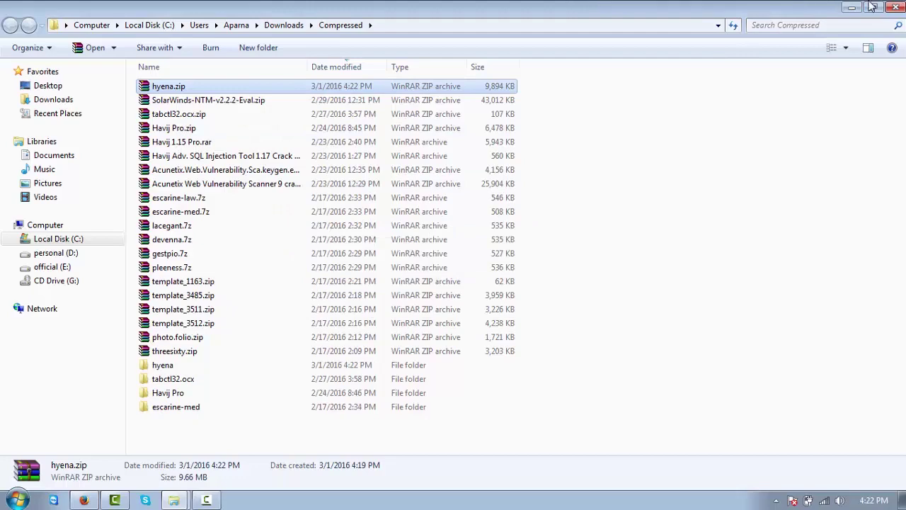
- Move the extracted hyena folder onto the desktop and close the Compressed folder
left_click(874, 7)
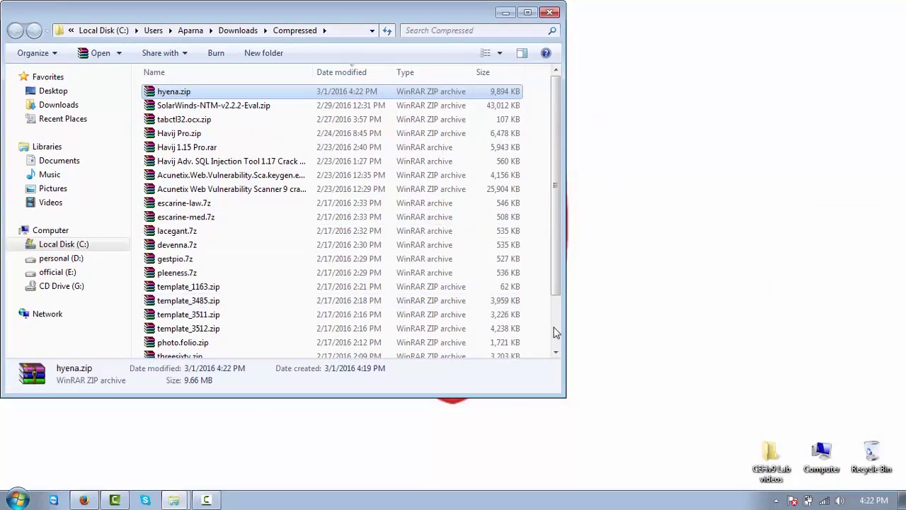
scroll(554, 330, "down", 3)
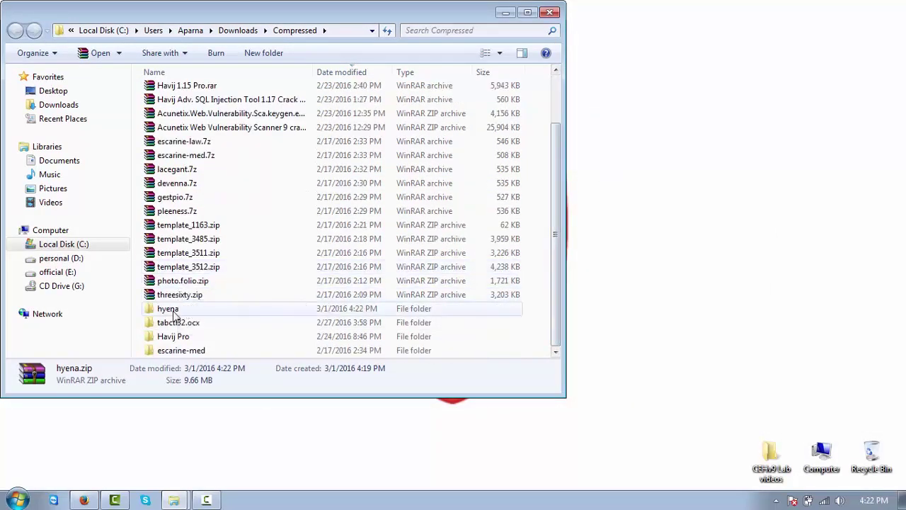
mouse_move(173, 315)
left_mouse_down()
mouse_move(460, 178)
mouse_move(662, 245)
left_mouse_up()
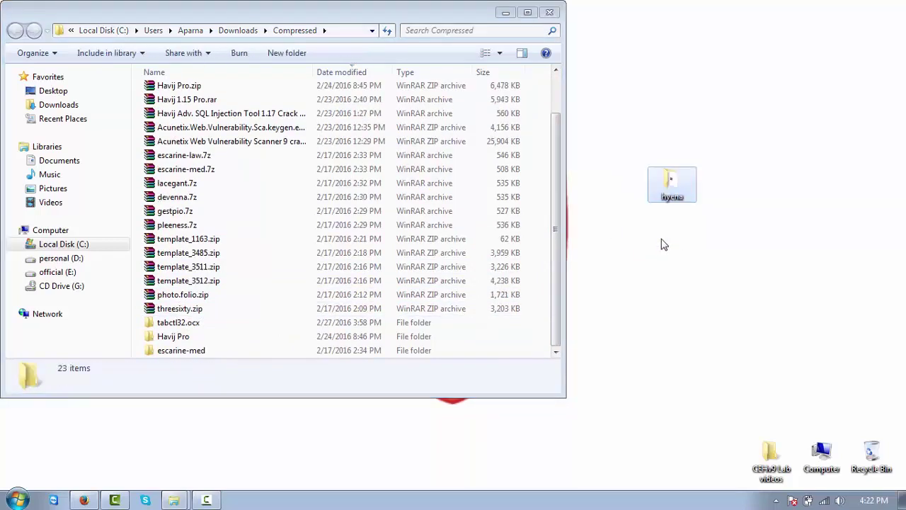
left_click(531, 22)
left_click(528, 12)
left_click(893, 10)
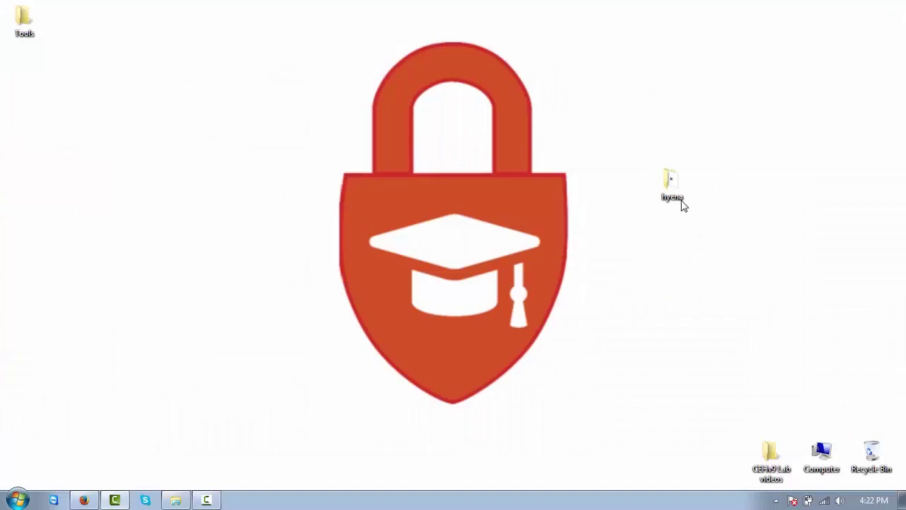
- Run Hyena_English_x86.exe from the desktop hyena folder to launch the InstallShield Wizard
double_click(680, 195)
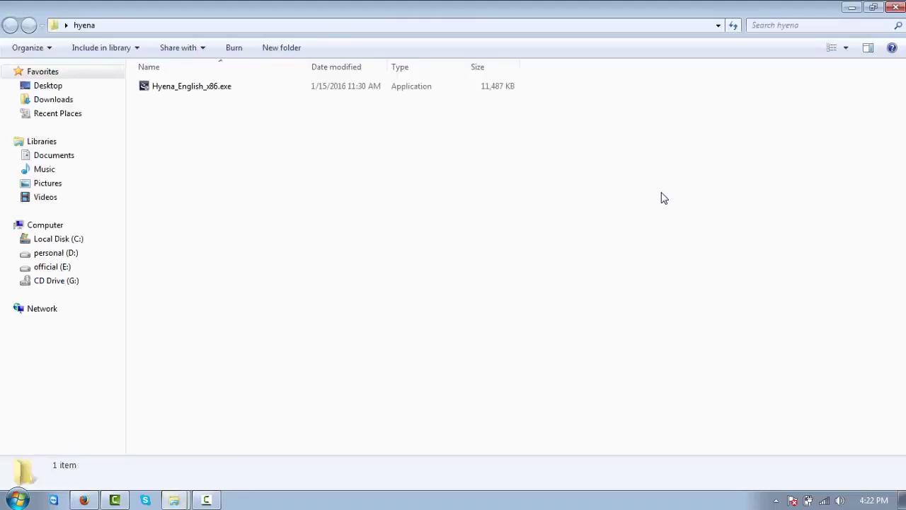
left_click(318, 92)
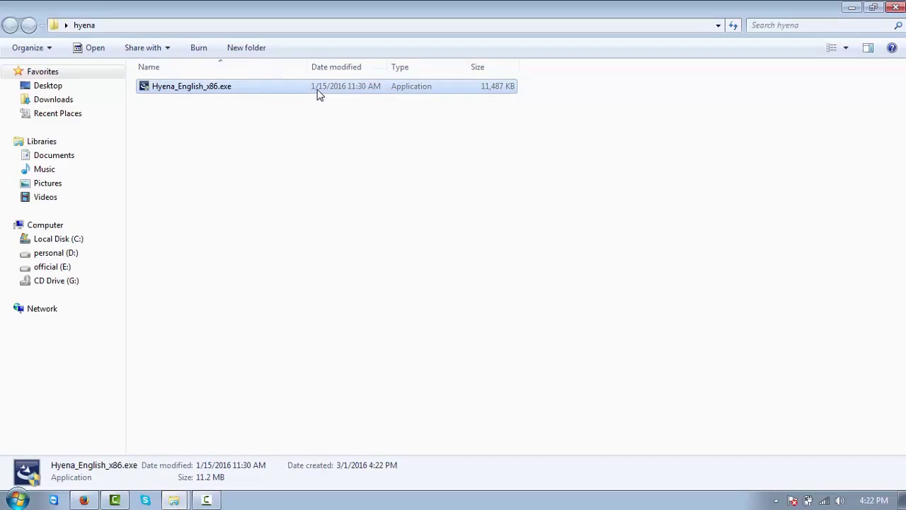
double_click(318, 94)
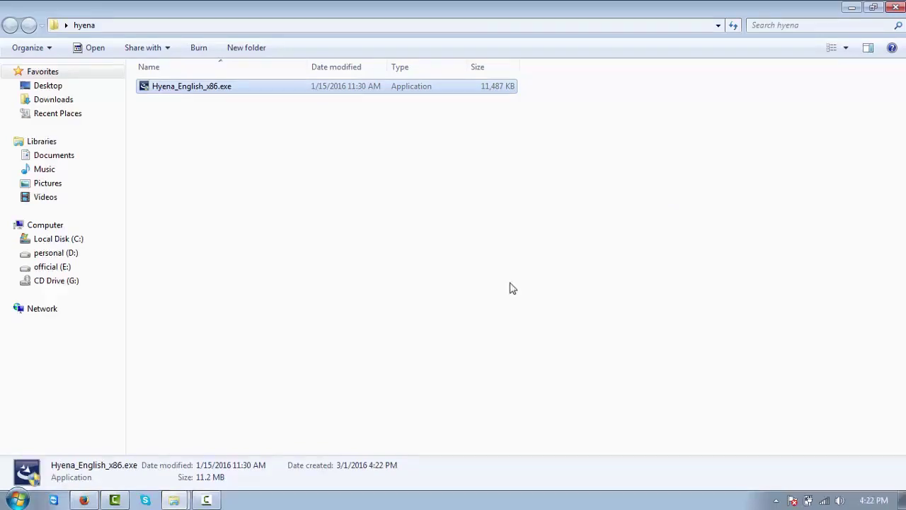
left_click(853, 9)
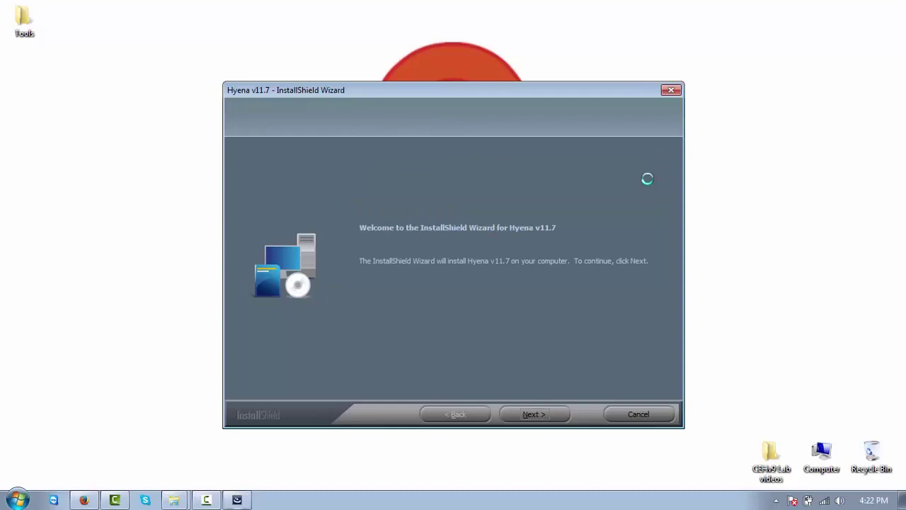
- Run the Hyena v11.7 installer, accepting the licence and default install location
left_click(545, 416)
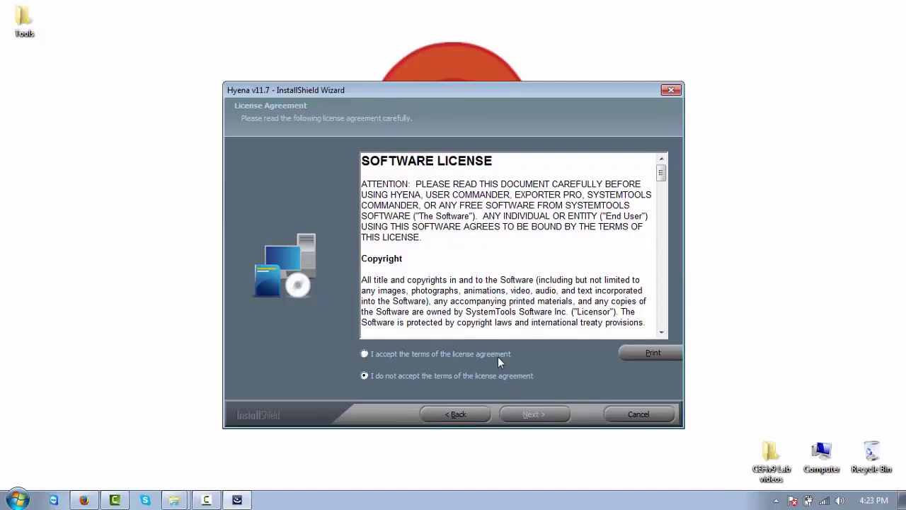
left_click(498, 356)
left_click(536, 420)
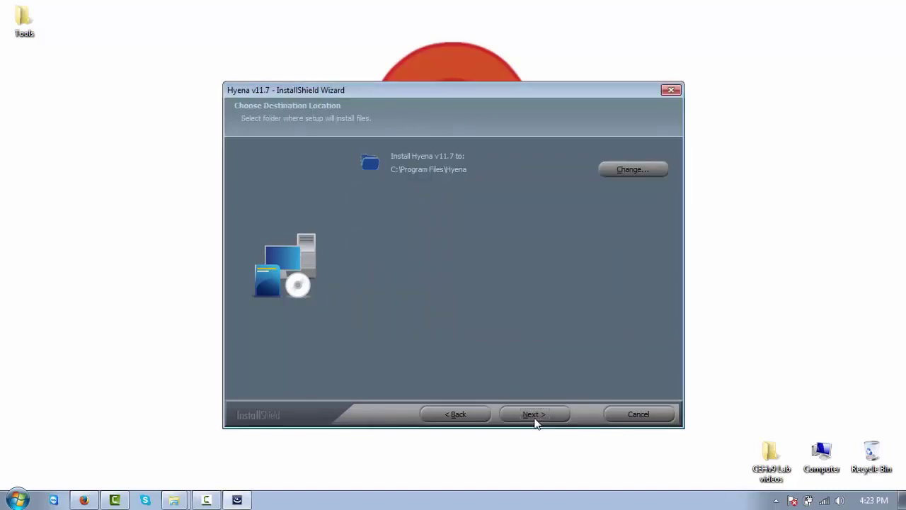
left_click(536, 420)
left_click(534, 416)
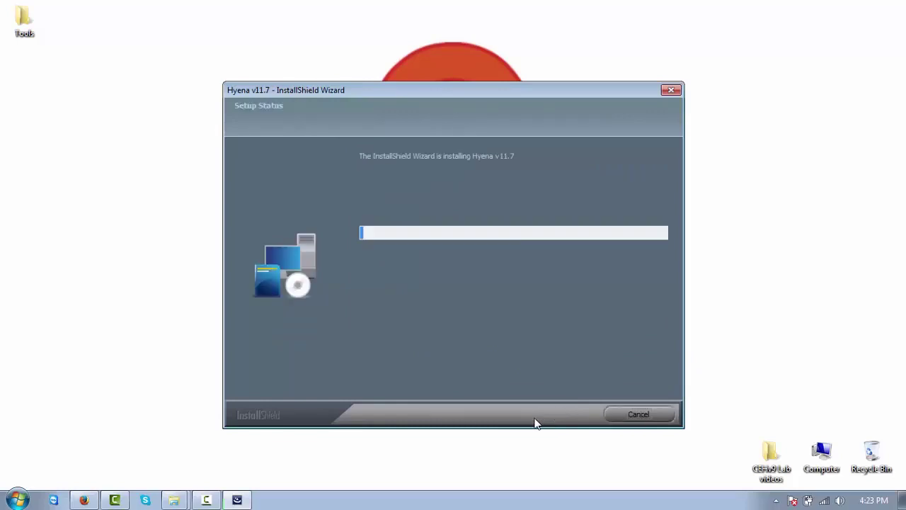
- Refresh the desktop repeatedly during installation, then close the completed wizard
right_click(595, 15)
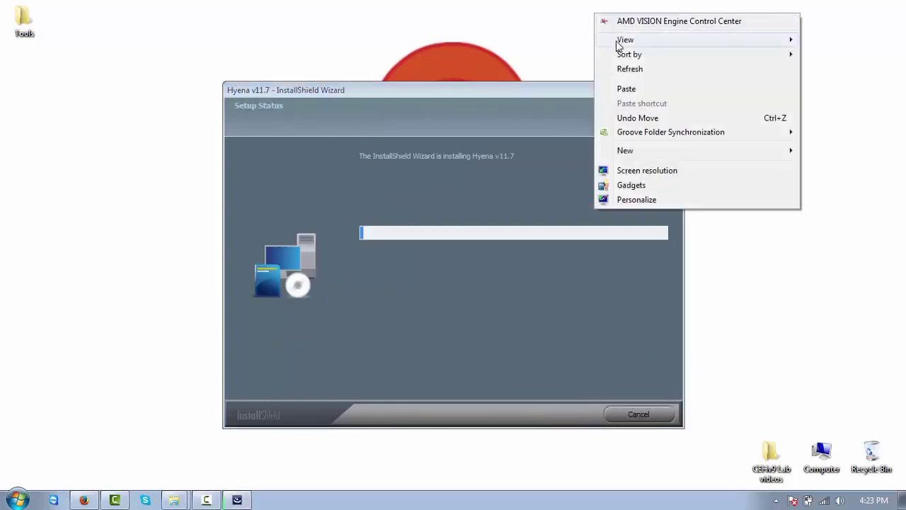
left_click(618, 71)
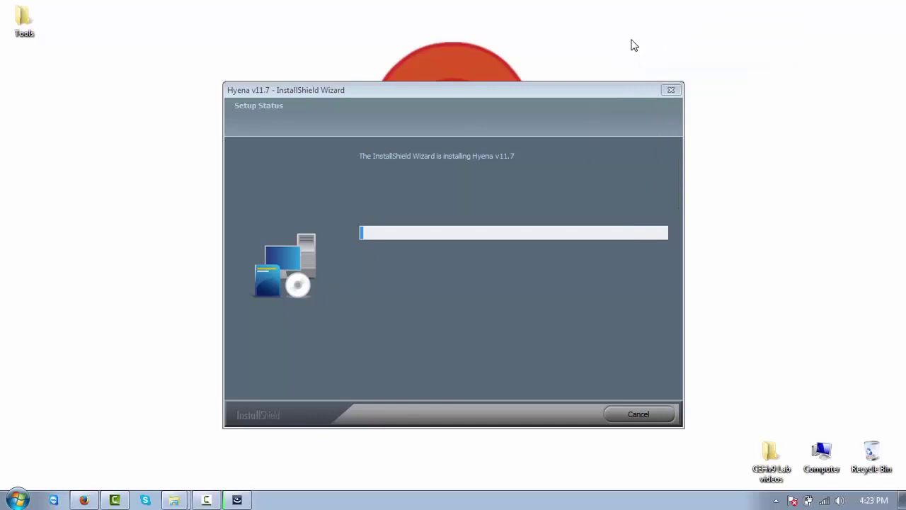
right_click(631, 40)
left_click(682, 95)
right_click(657, 65)
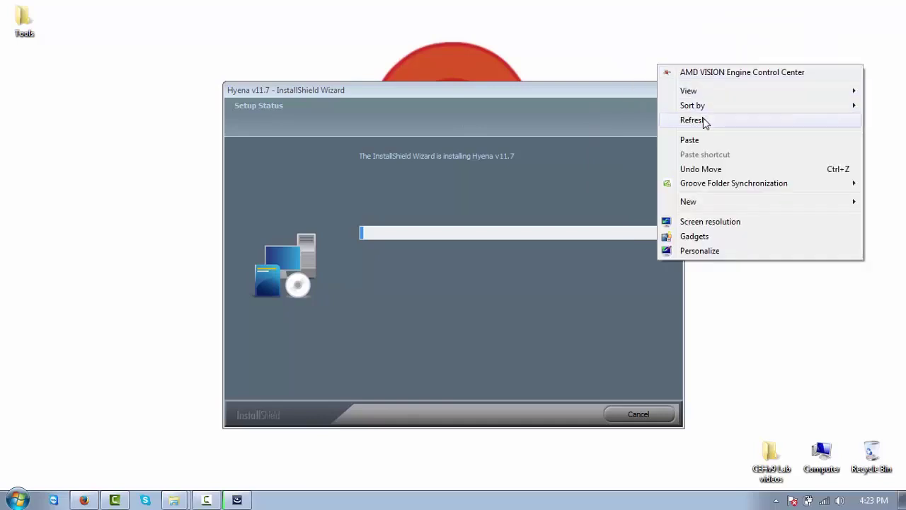
left_click(704, 121)
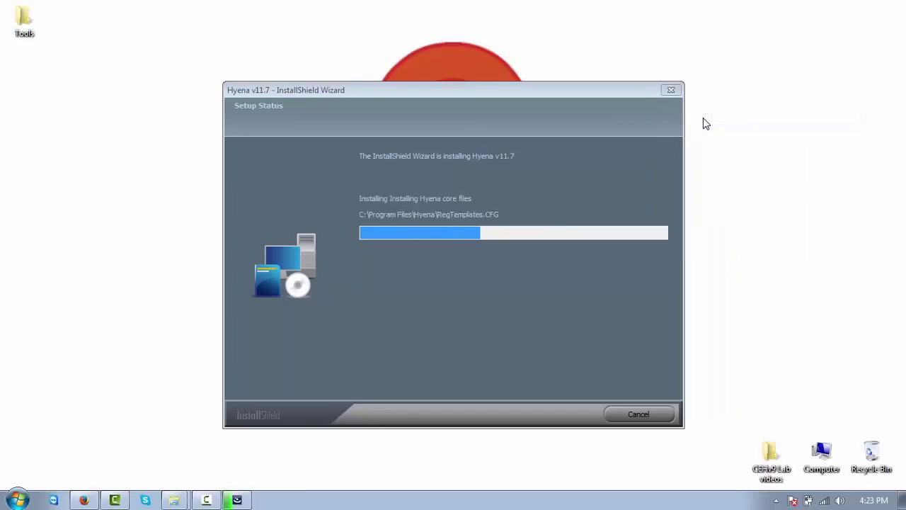
right_click(634, 40)
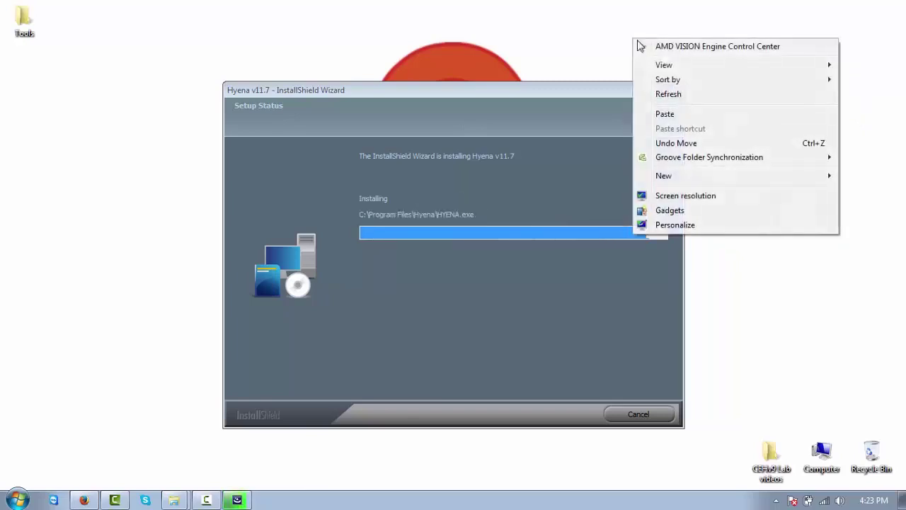
left_click(693, 99)
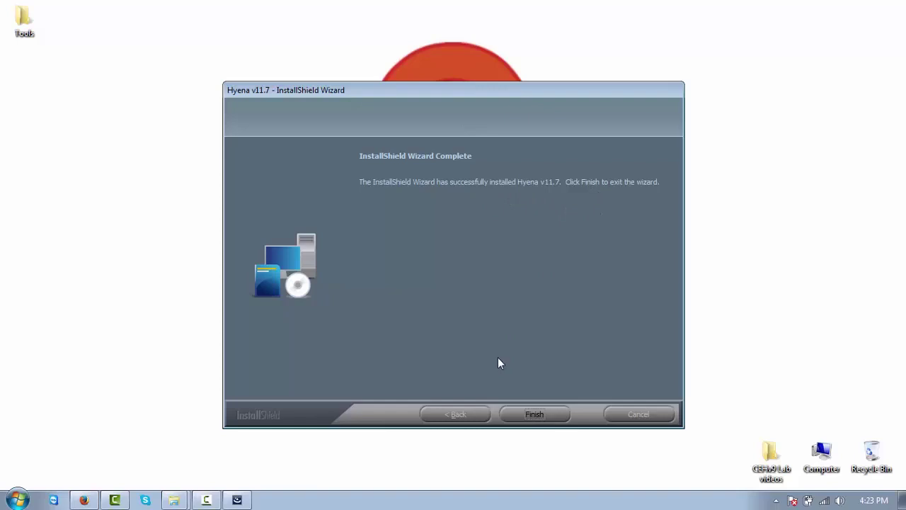
left_click(527, 414)
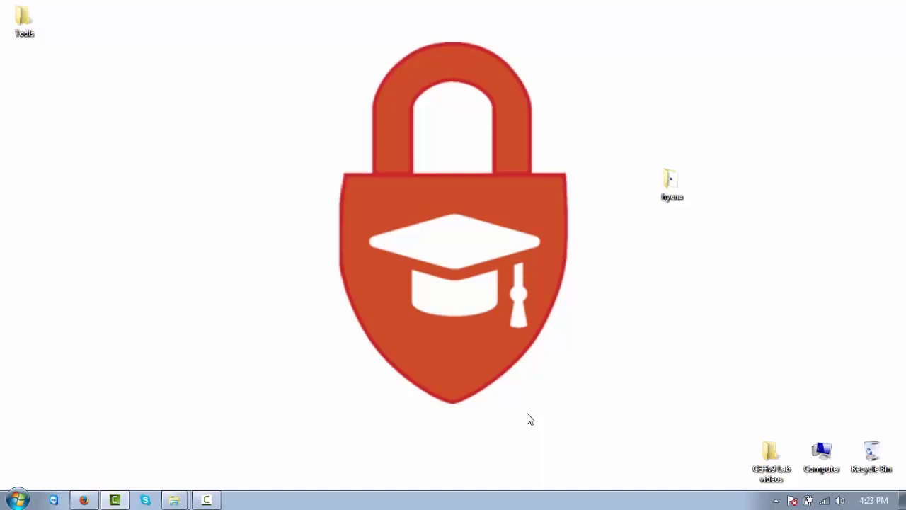
- Search the Start menu for 'hye' and launch Hyena
left_click(18, 500)
left_click(98, 467)
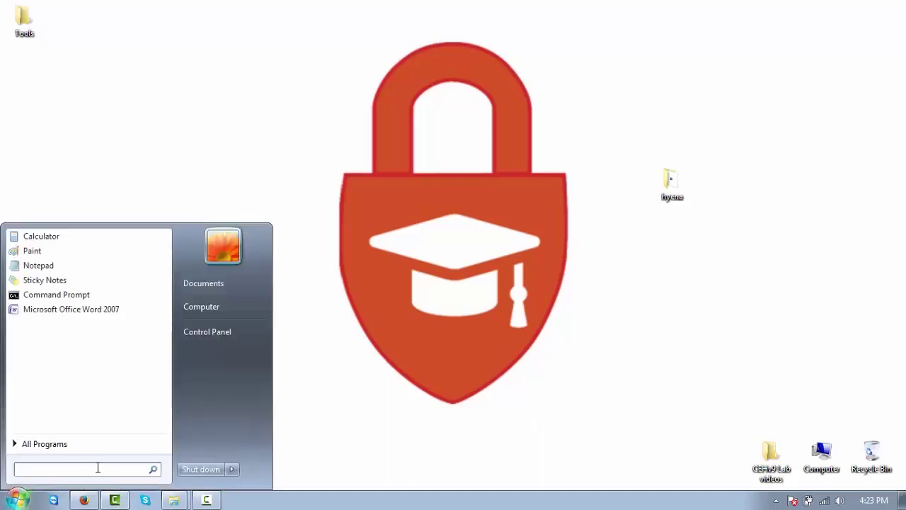
type("hye")
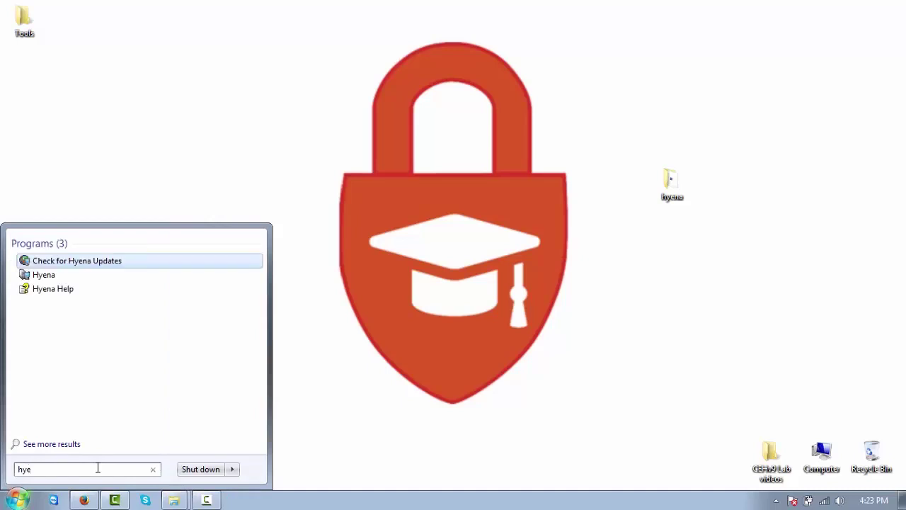
left_click(51, 284)
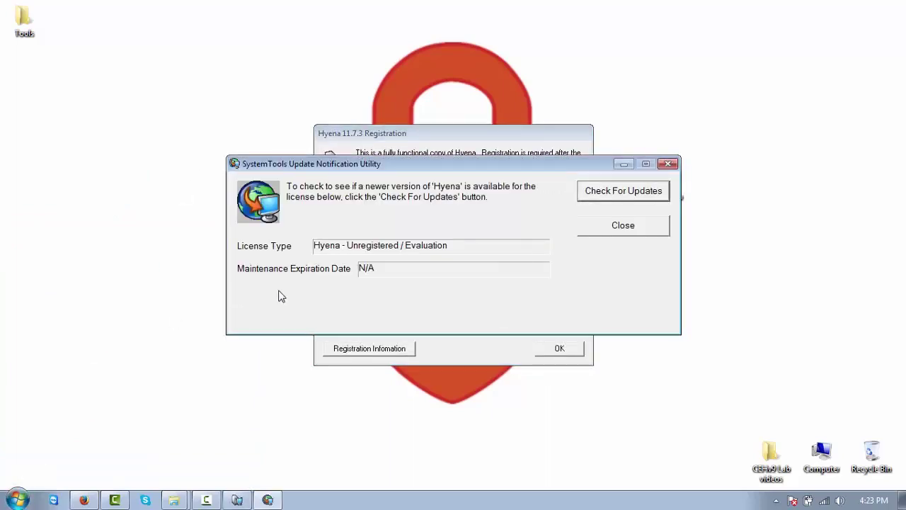
- Dismiss the update notice and continue the evaluation without a registration key
left_click(587, 224)
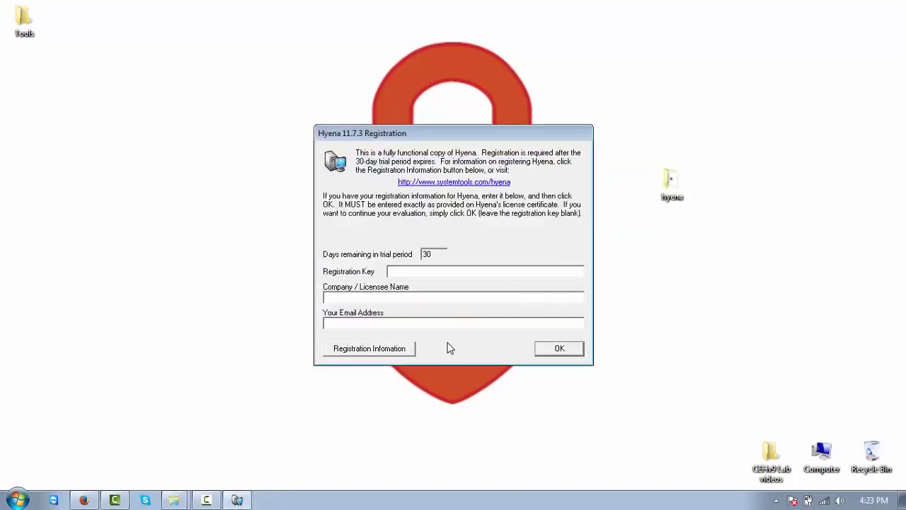
left_click(461, 276)
left_click(542, 349)
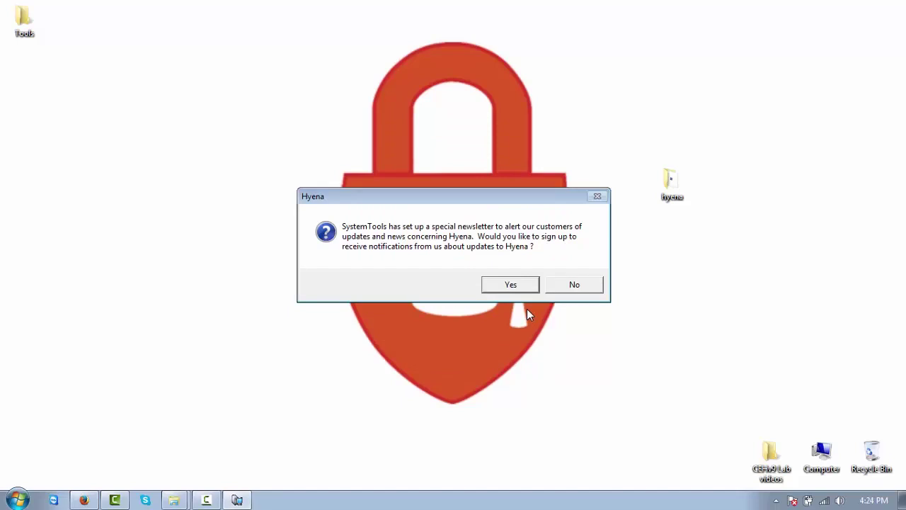
- Decline the newsletter, maximize Hyena, and expand the workstation's Drives, Local Connections and Users
left_click(557, 291)
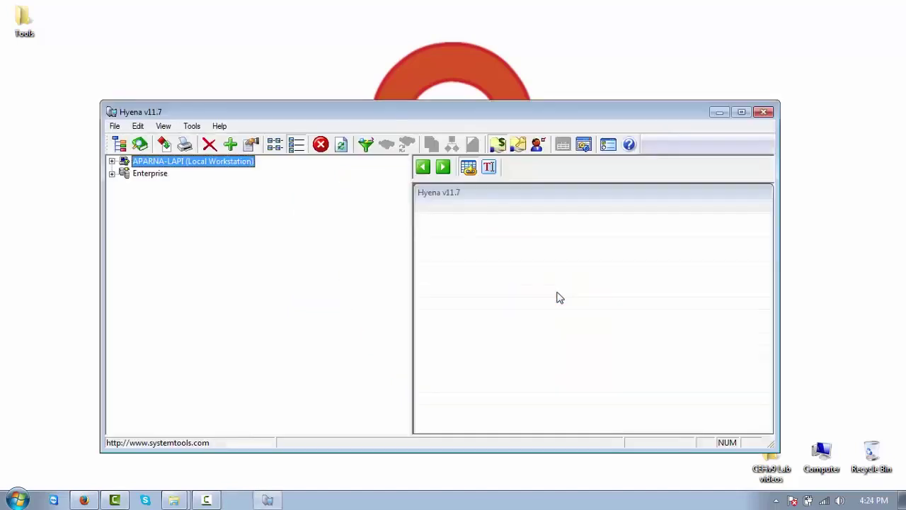
left_click(742, 113)
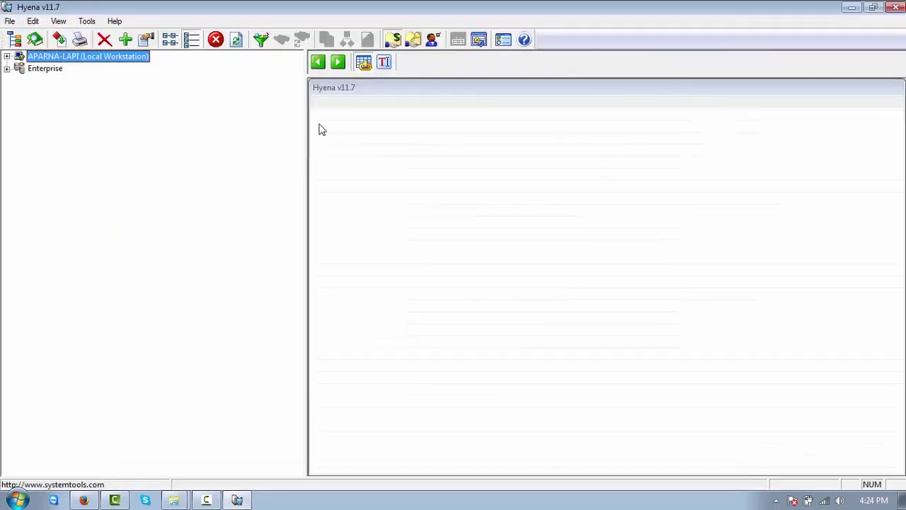
left_click(8, 56)
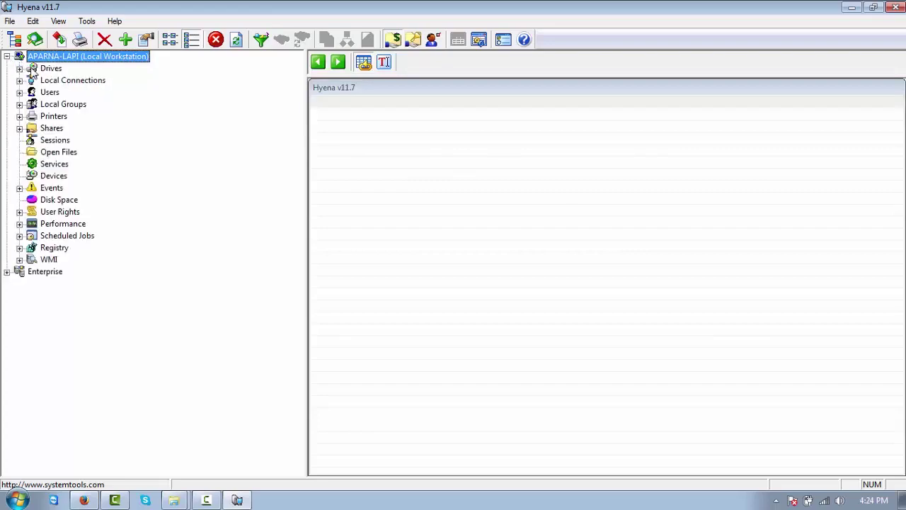
left_click(20, 69)
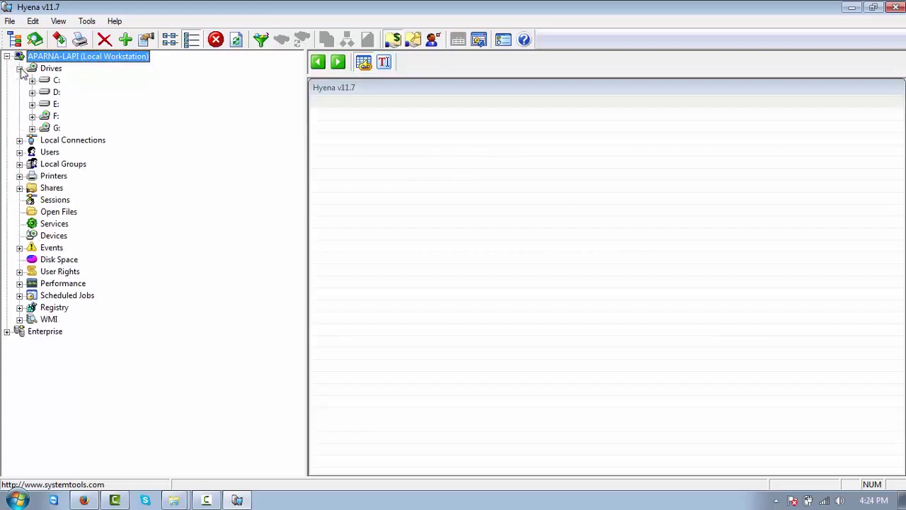
left_click(20, 140)
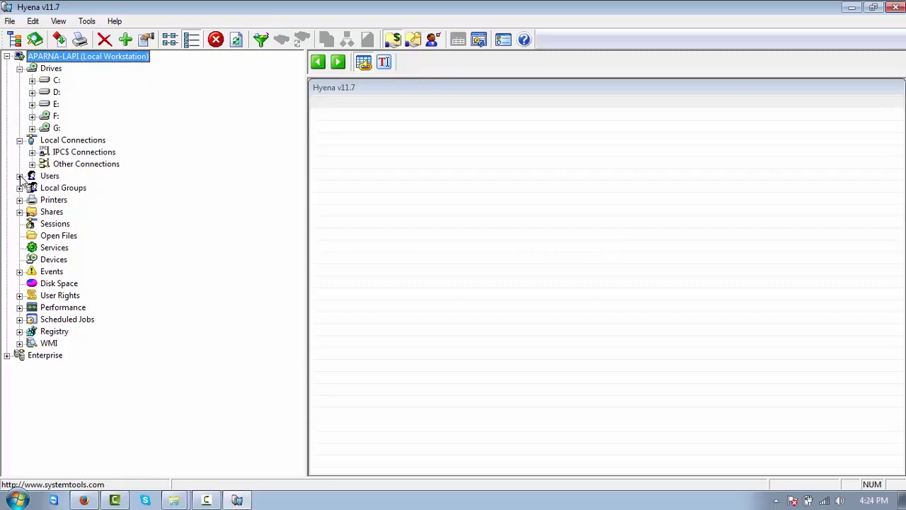
left_click(20, 176)
- Expand Local Groups, Printers and the five Registry hives, then return to the tree's top
left_click(19, 236)
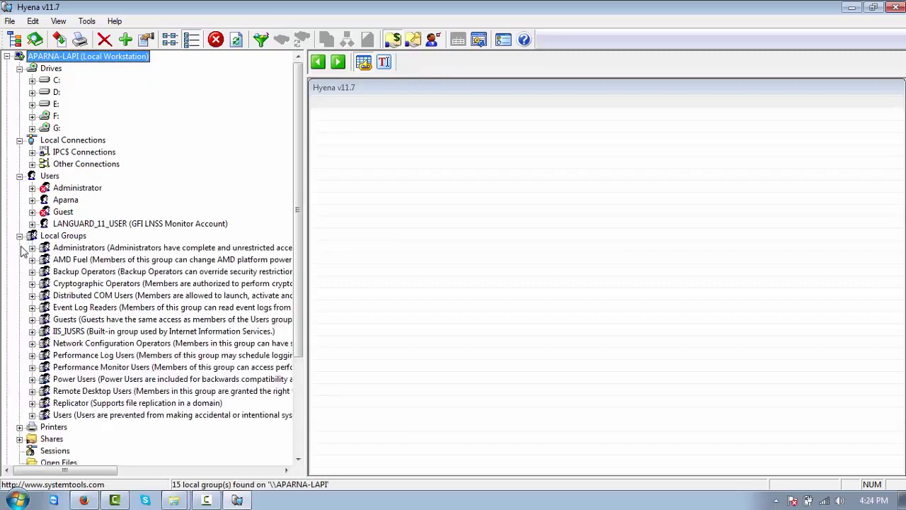
left_click_drag(298, 265, 298, 394)
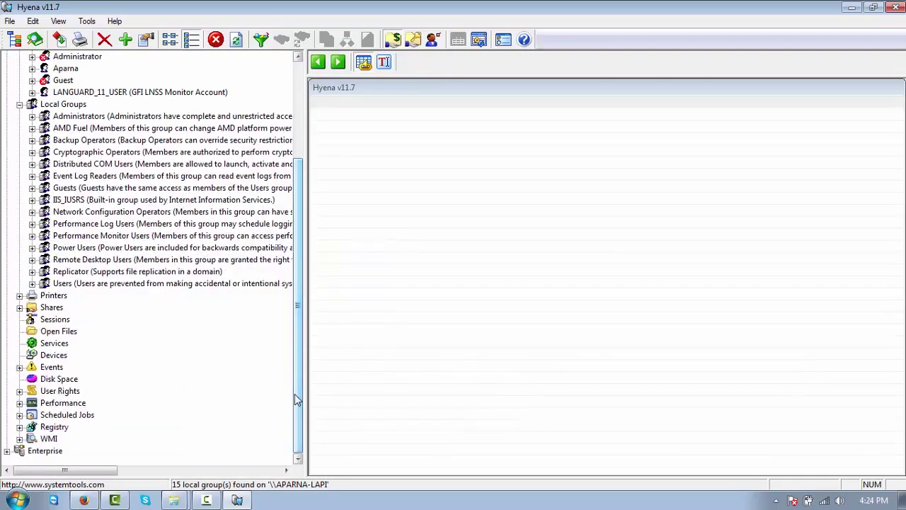
left_click(20, 295)
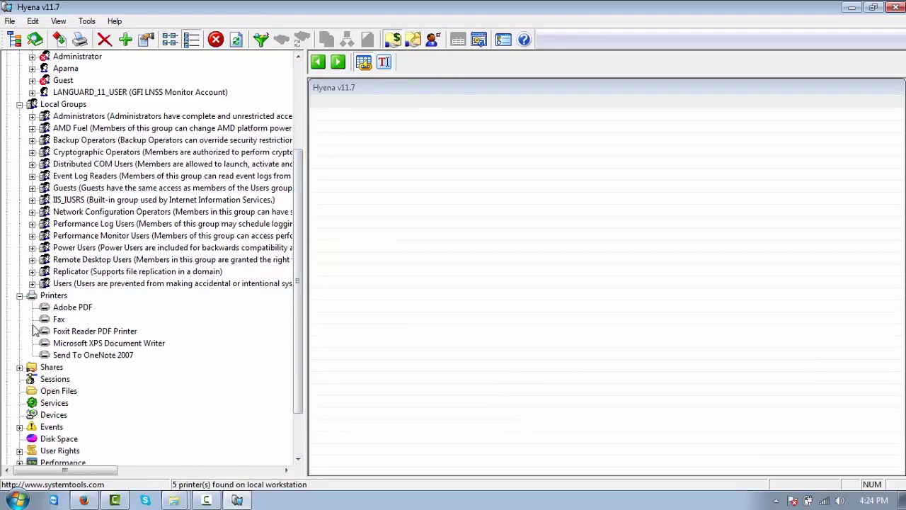
left_click(296, 432)
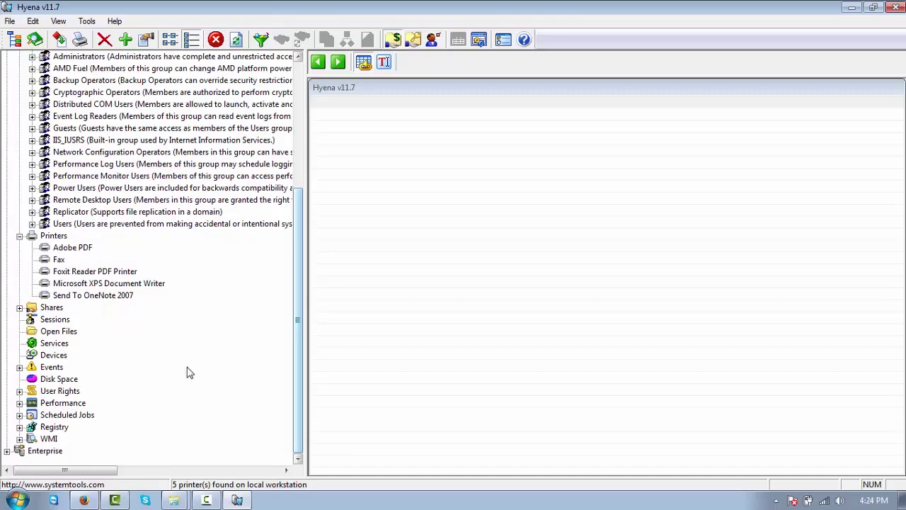
left_click(19, 426)
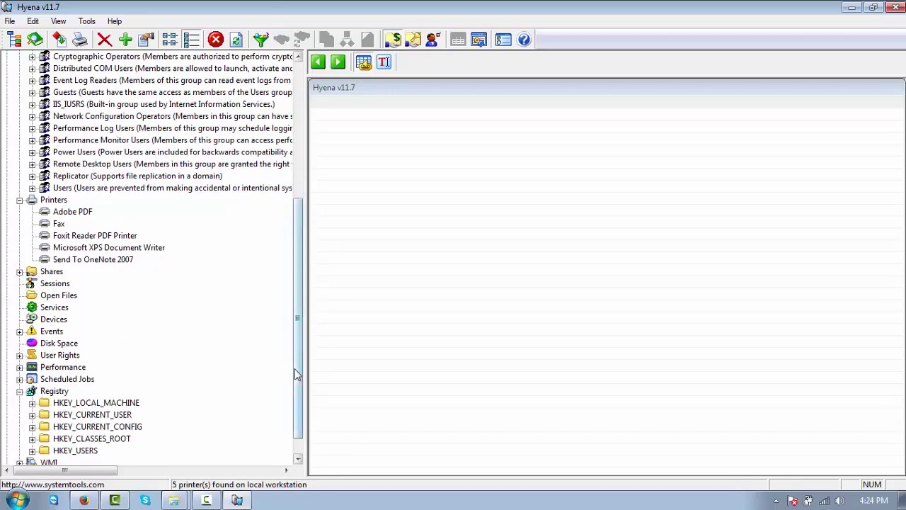
scroll(297, 420, "down", 1)
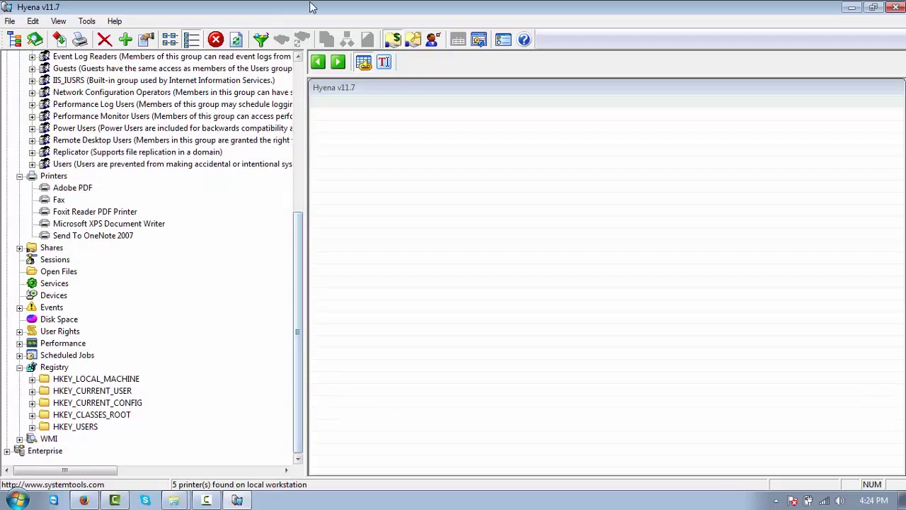
left_click(301, 137)
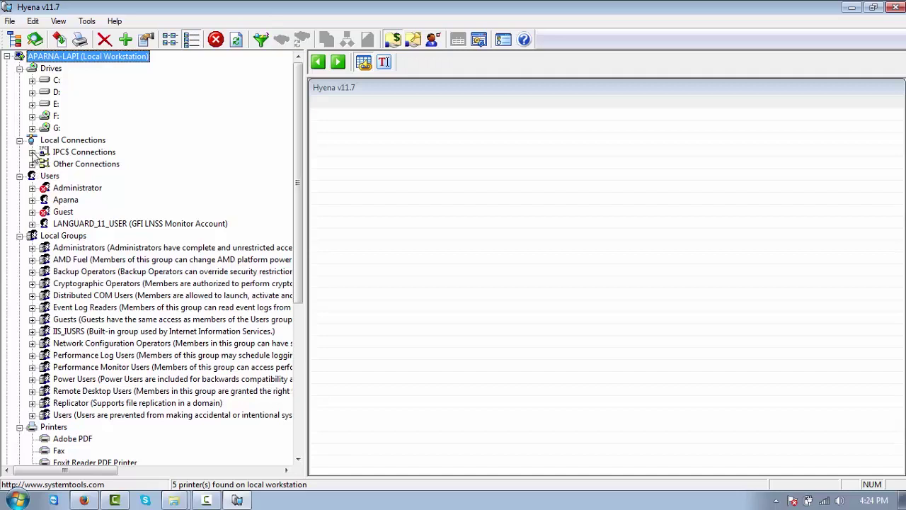
- Expand IPC$ Connections and select \\192.168.1.4\IPC$, then scroll through the tree
left_click(32, 152)
left_click(84, 164)
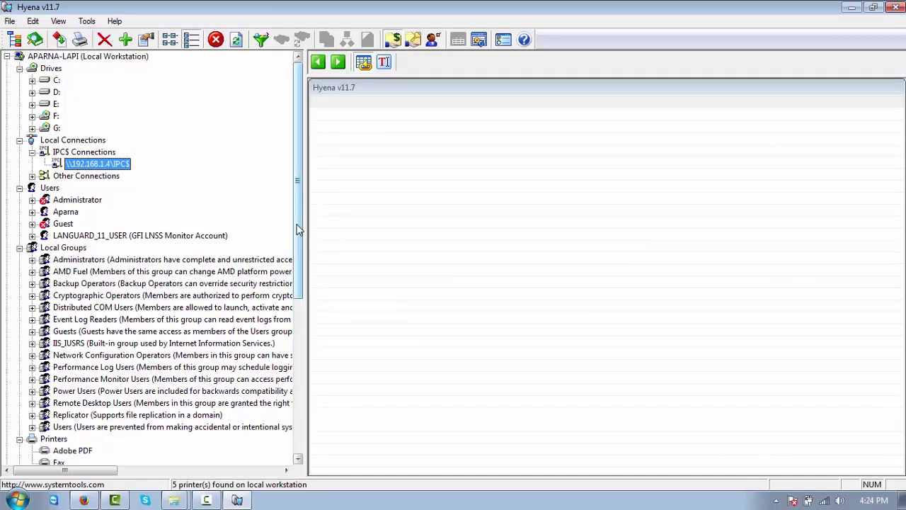
left_click_drag(295, 224, 296, 240)
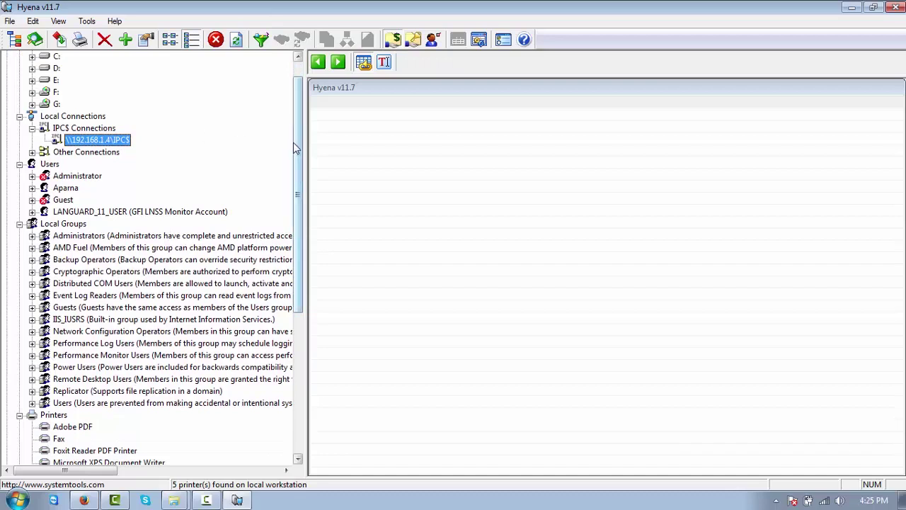
left_click_drag(294, 145, 296, 166)
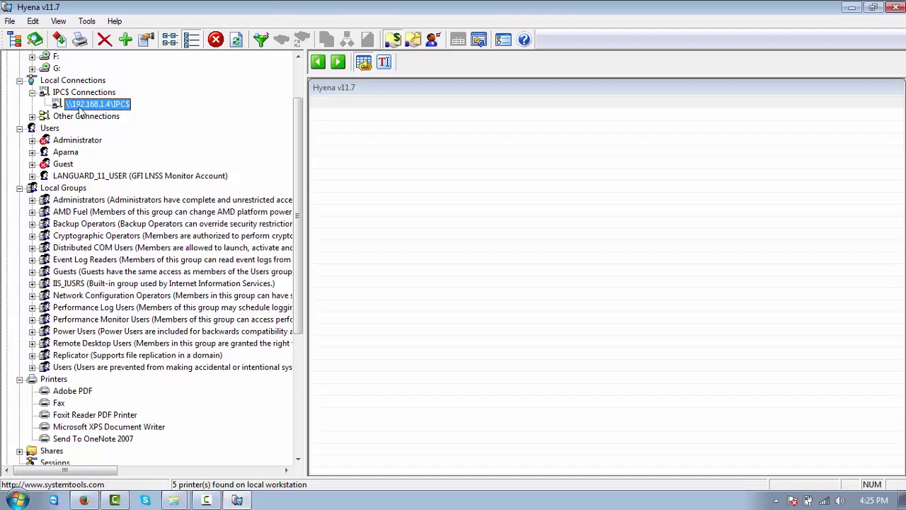
mouse_move(299, 206)
left_mouse_down()
mouse_move(299, 277)
mouse_move(301, 161)
left_mouse_up()
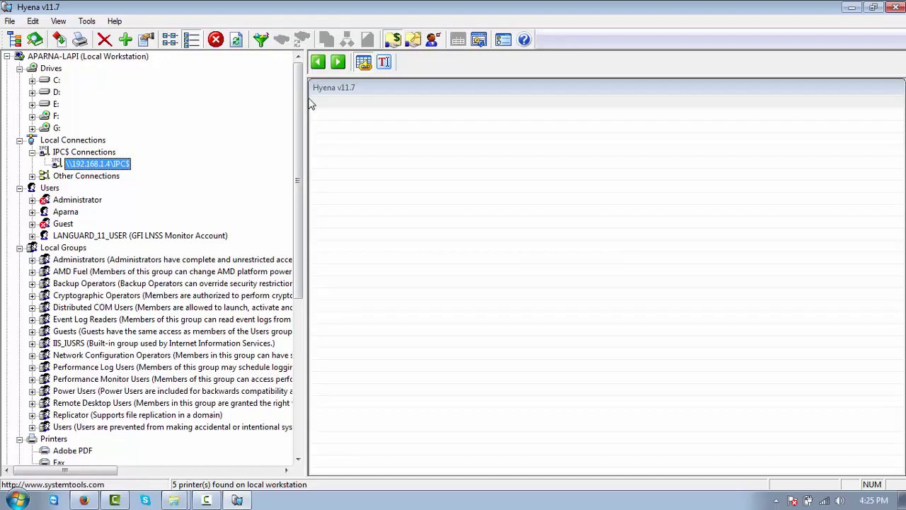
left_click_drag(302, 128, 298, 278)
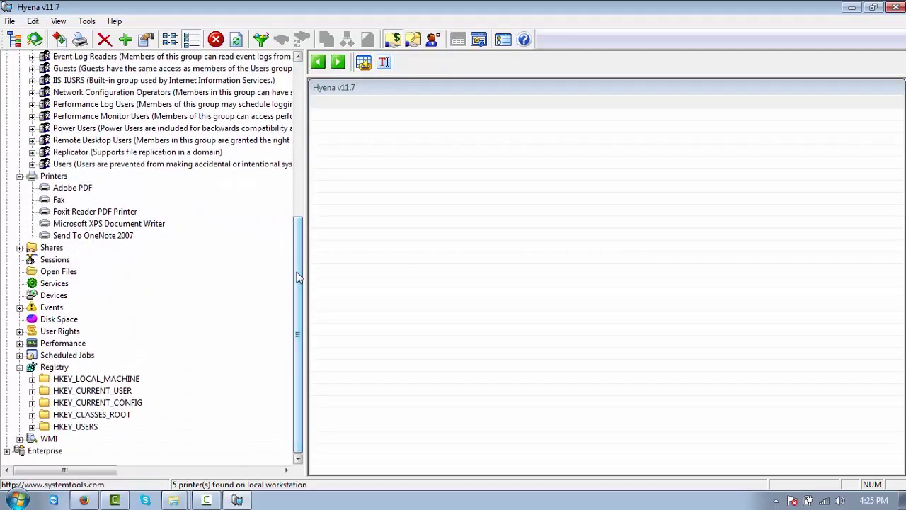
- Dismiss the Task Scheduler error, expand User Rights and Performance, and show Process counters
left_click(20, 355)
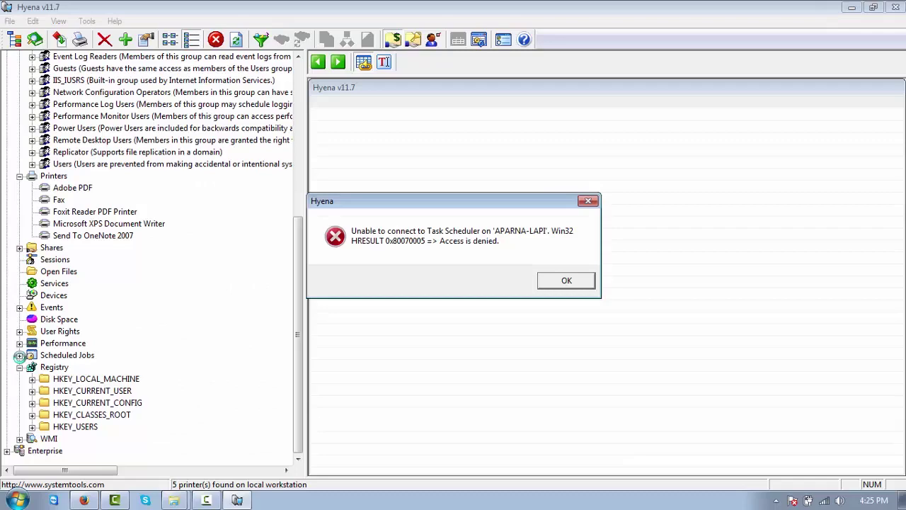
left_click(591, 202)
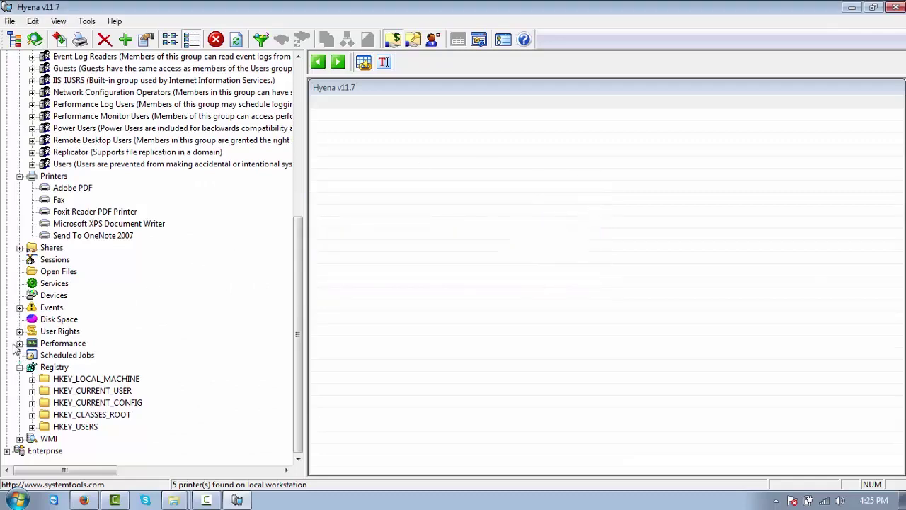
left_click(20, 331)
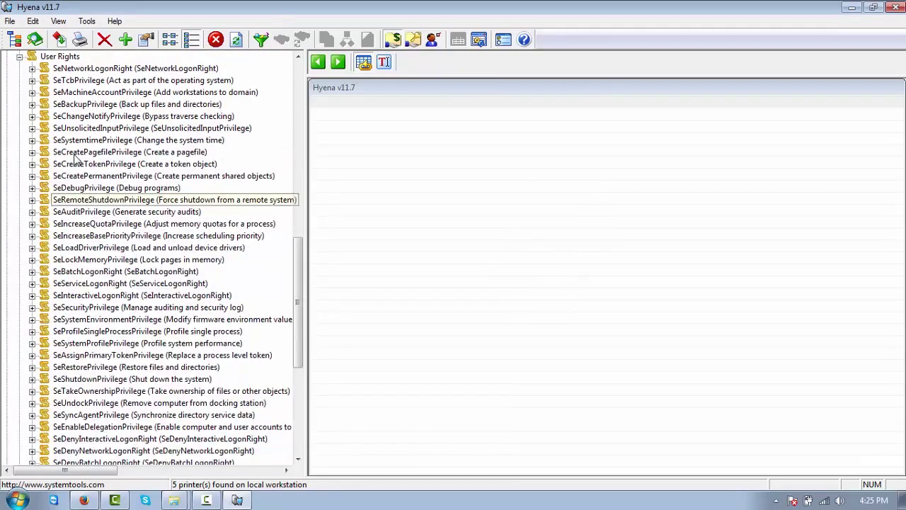
left_click_drag(298, 311, 295, 395)
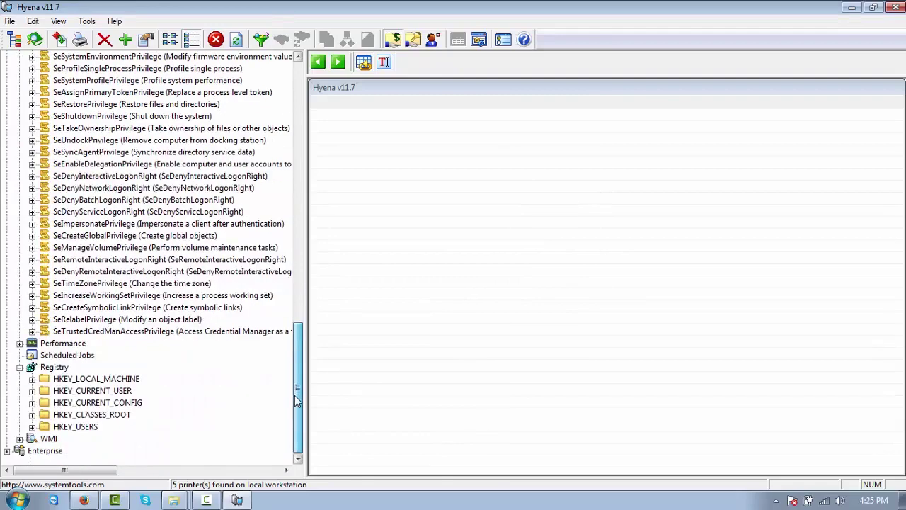
left_click(20, 344)
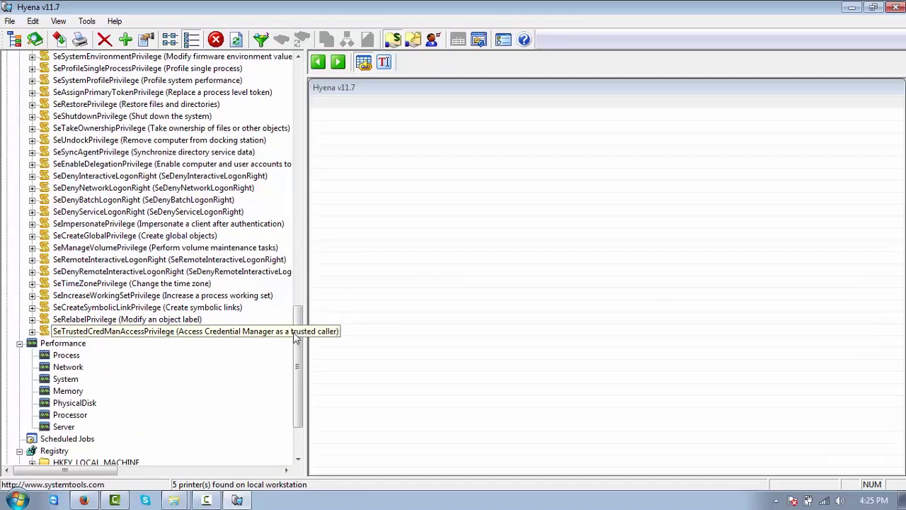
left_click_drag(296, 340, 294, 378)
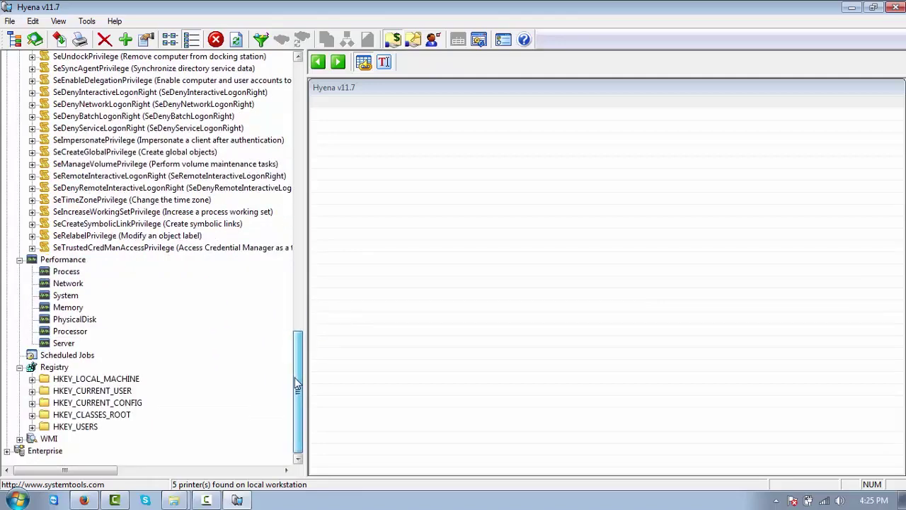
left_click(68, 272)
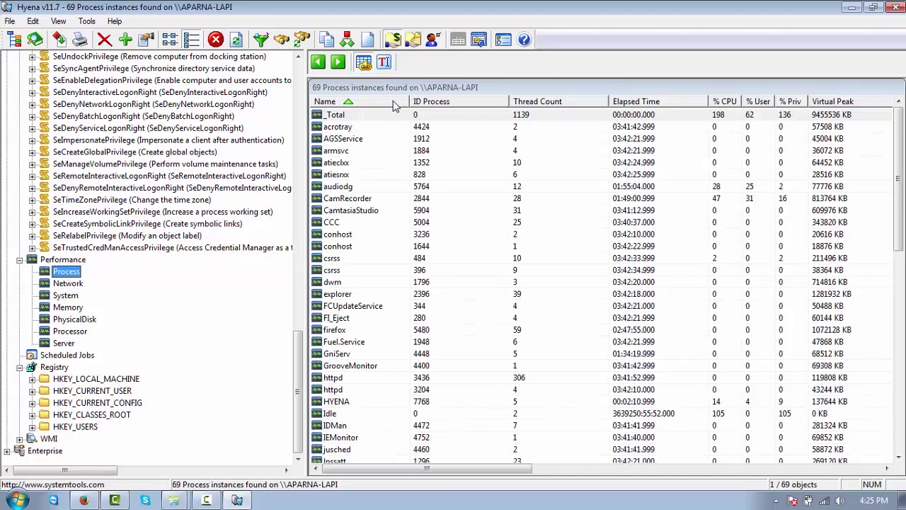
- Select the AGSService, atieclxx and conhost rows, then show the Network interface counters
left_click(399, 140)
left_click(368, 163)
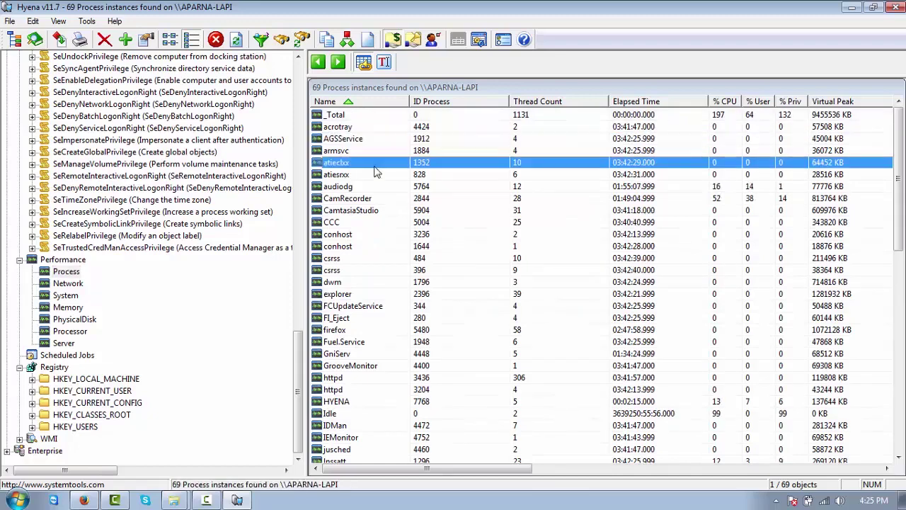
left_click(360, 235)
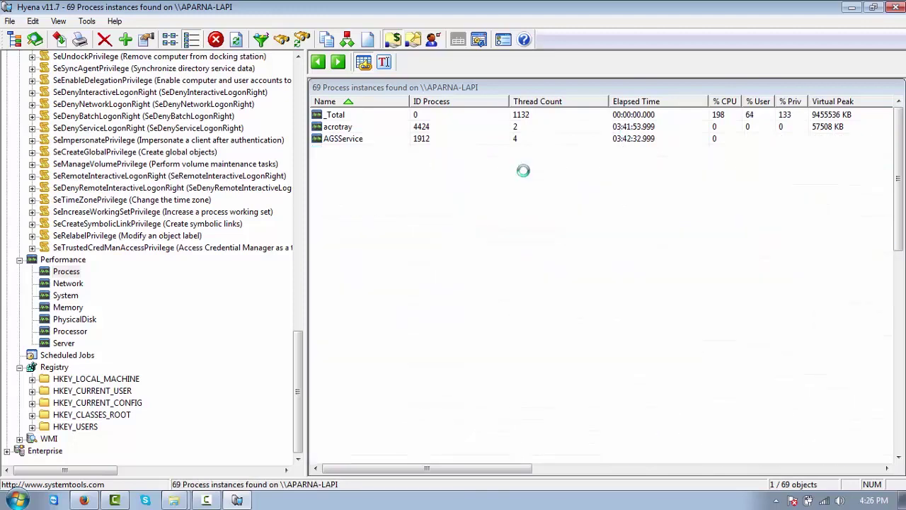
left_click(70, 284)
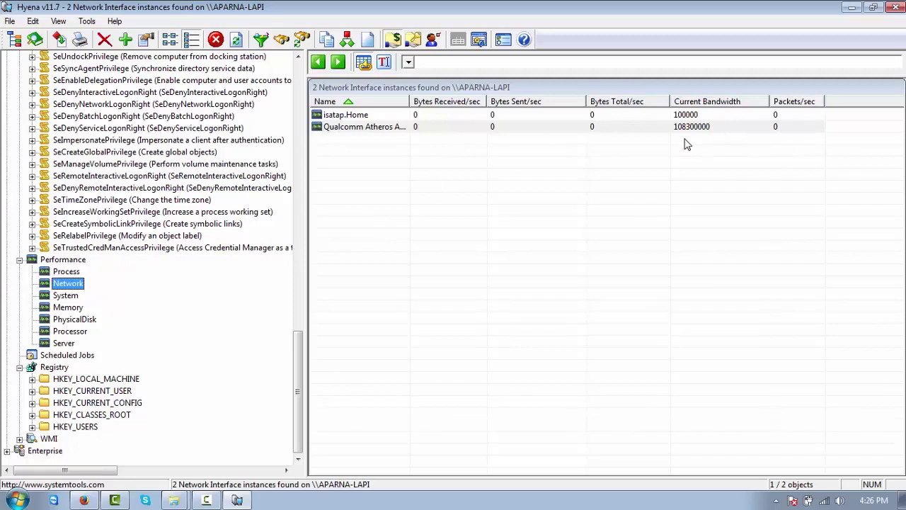
- View System, Memory, PhysicalDisk and Processor counters, widening the % CPU column
left_click(62, 297)
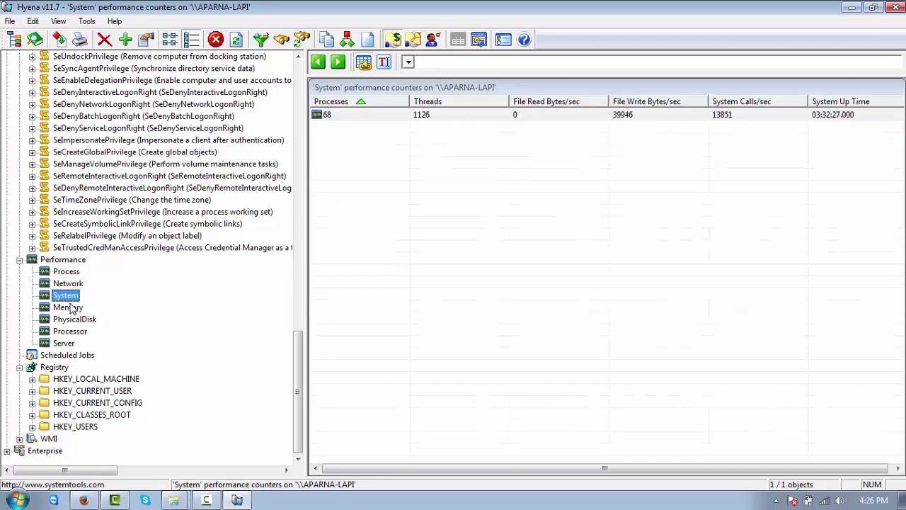
left_click(72, 309)
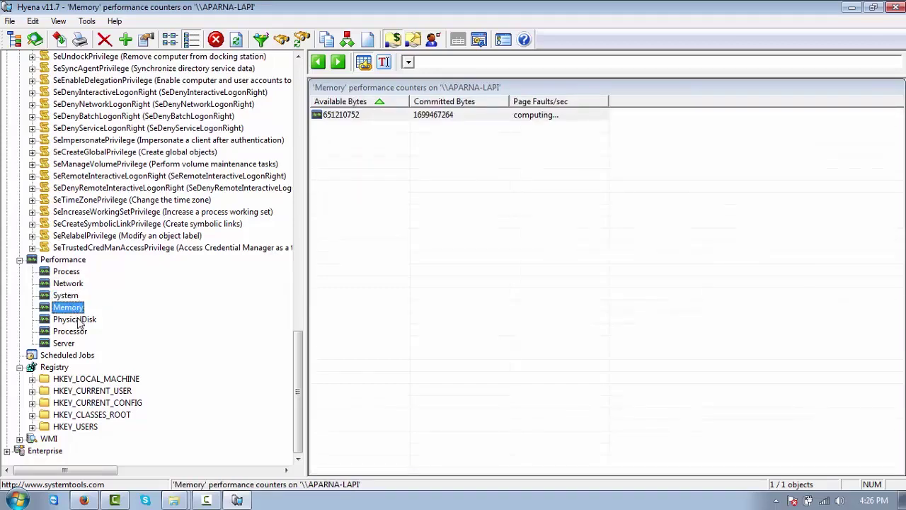
left_click(75, 320)
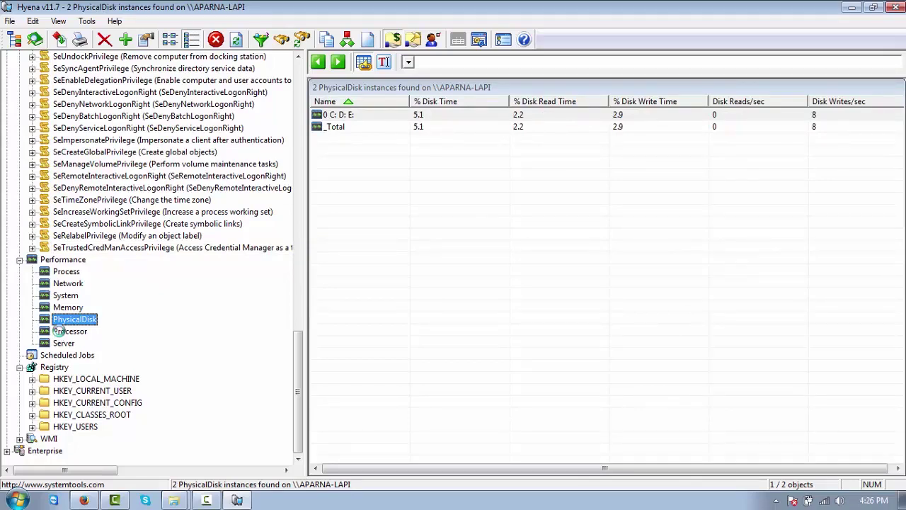
left_click(60, 332)
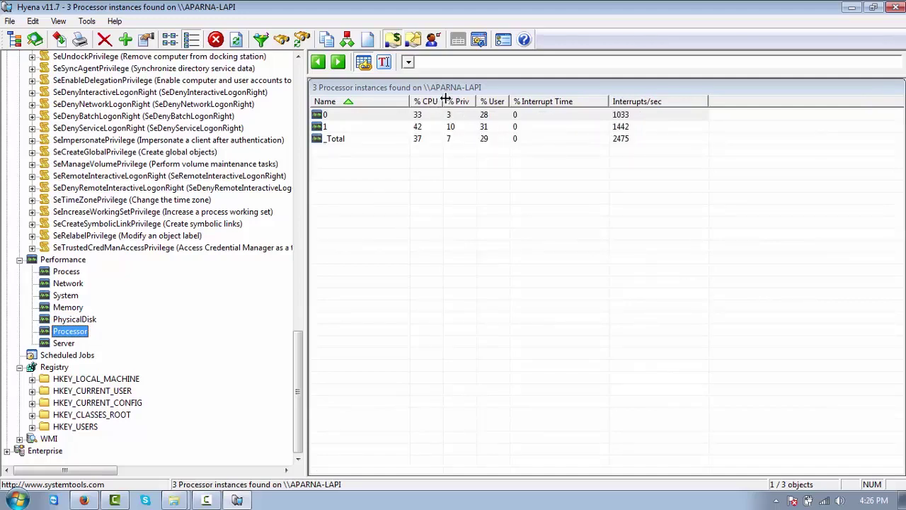
mouse_move(444, 99)
left_mouse_down()
mouse_move(496, 101)
mouse_move(488, 102)
left_mouse_up()
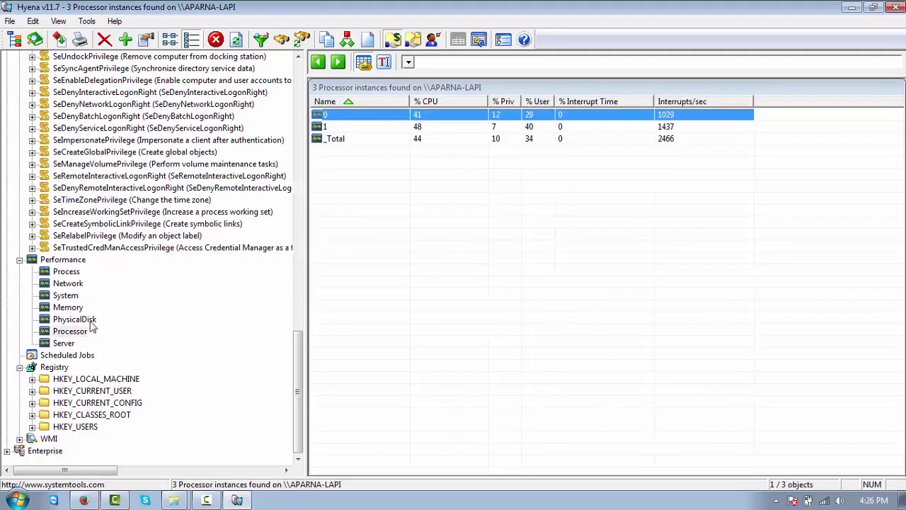
- Show the Server counters, widen the Bytes Total/sec column, and select the counters row
left_click(70, 344)
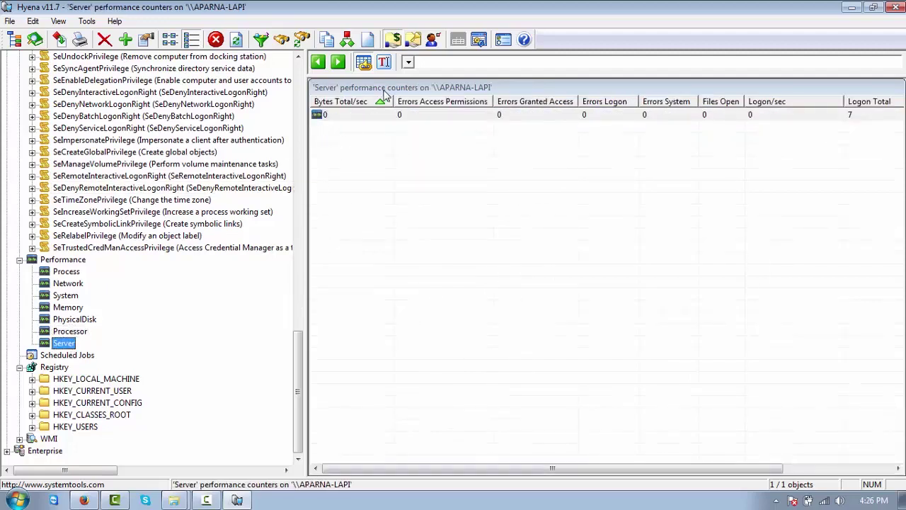
left_click_drag(393, 96, 435, 96)
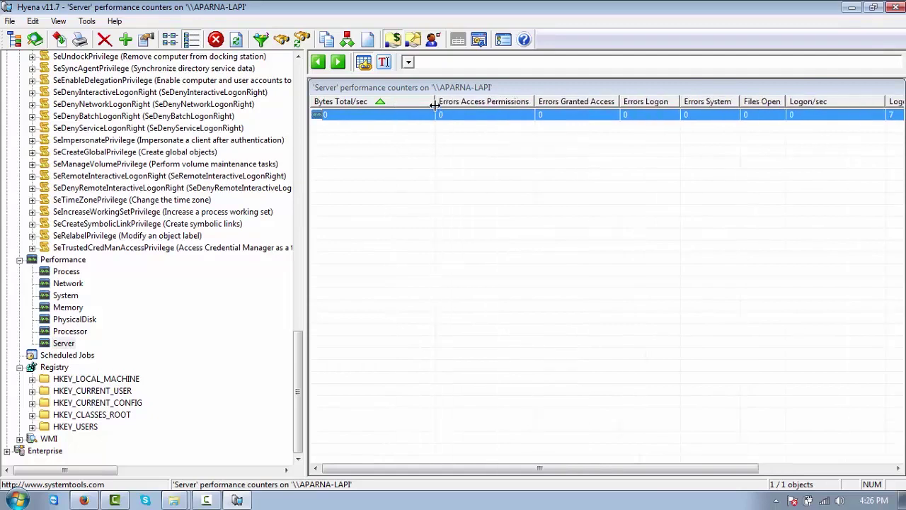
left_click(361, 116)
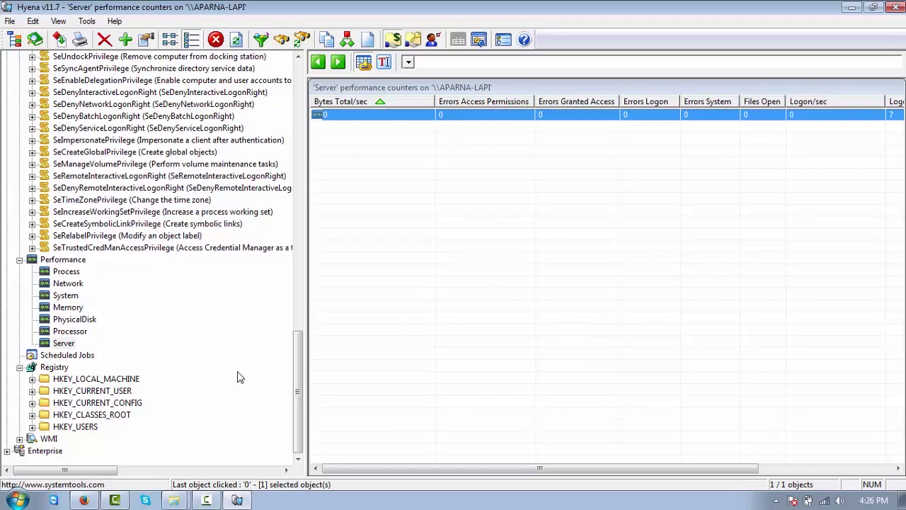
- List Enterprise All Computers (0 found), then expand Networks to show three network types
left_click(7, 451)
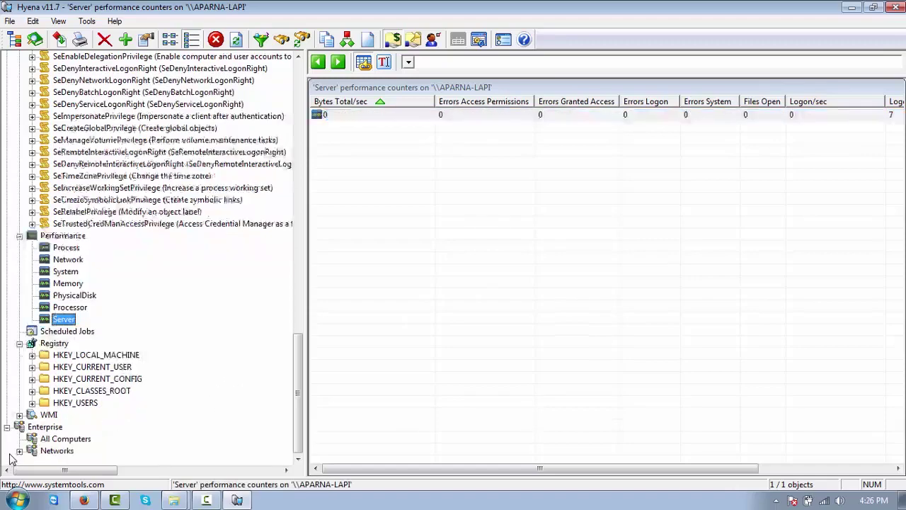
left_click(43, 442)
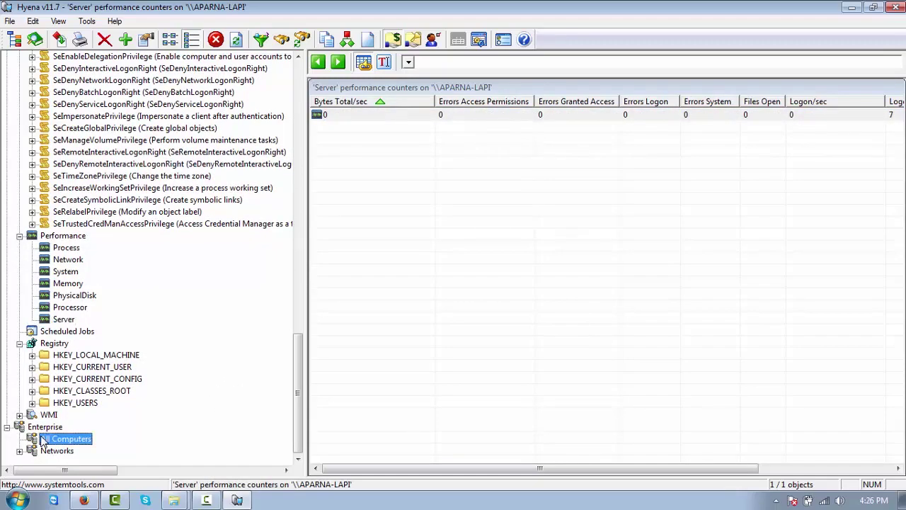
double_click(43, 442)
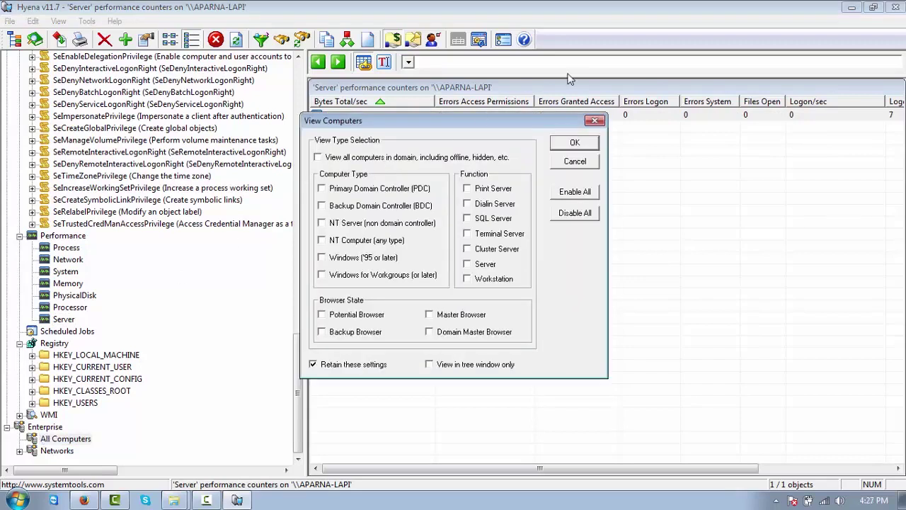
left_click(574, 144)
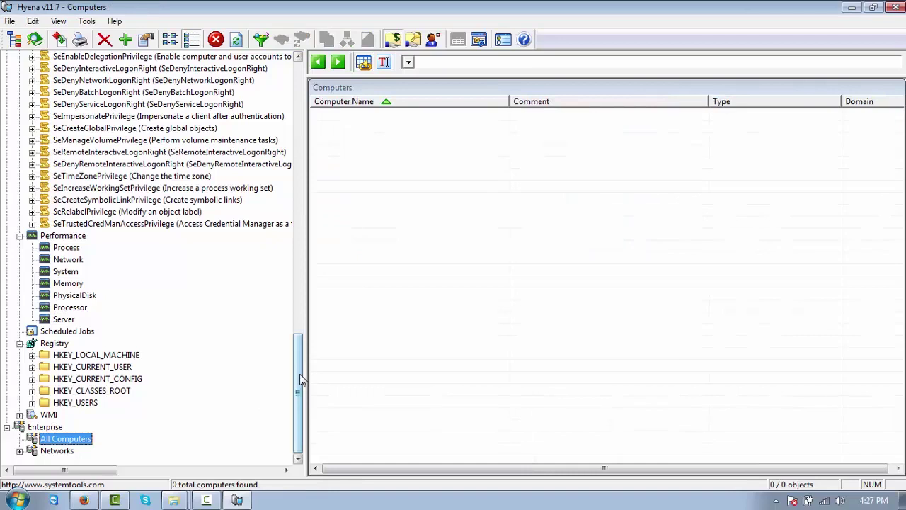
left_click(20, 451)
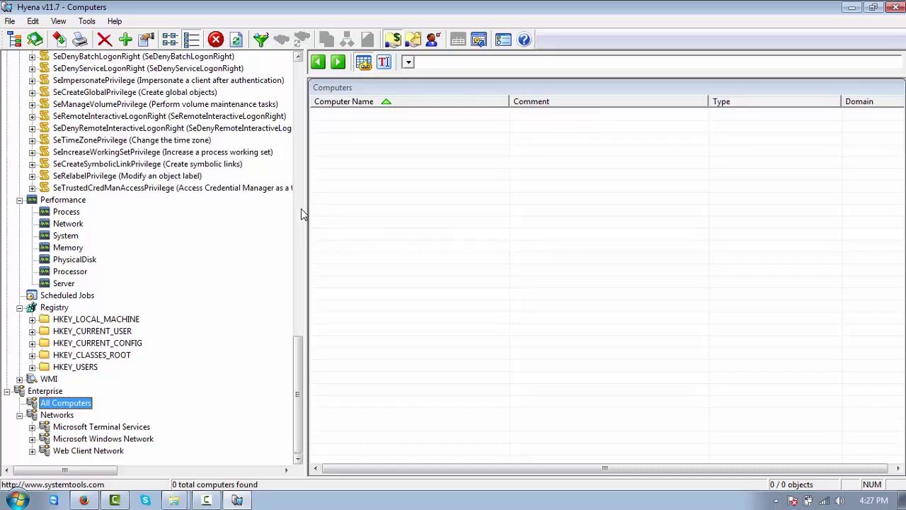
scroll(301, 208, "up", 20)
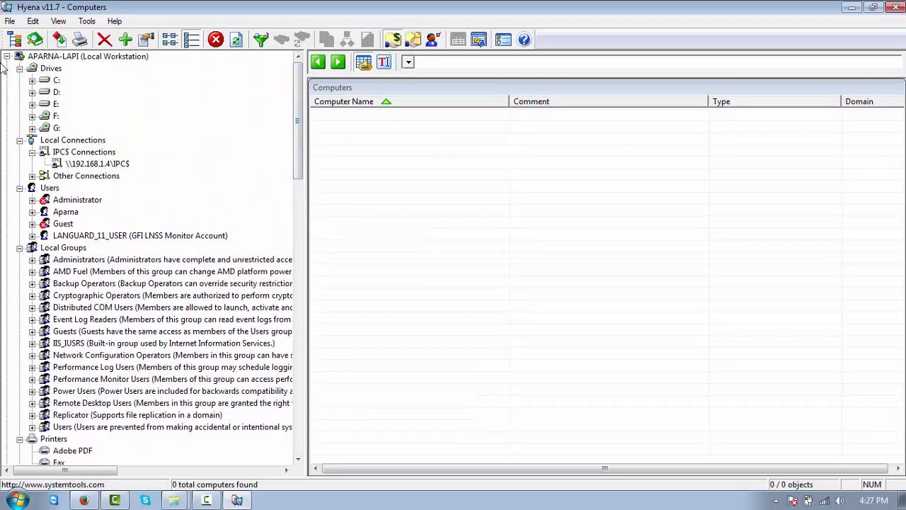
- Expand the C: and D: drives, then scroll the tree down to Registry
left_click(32, 80)
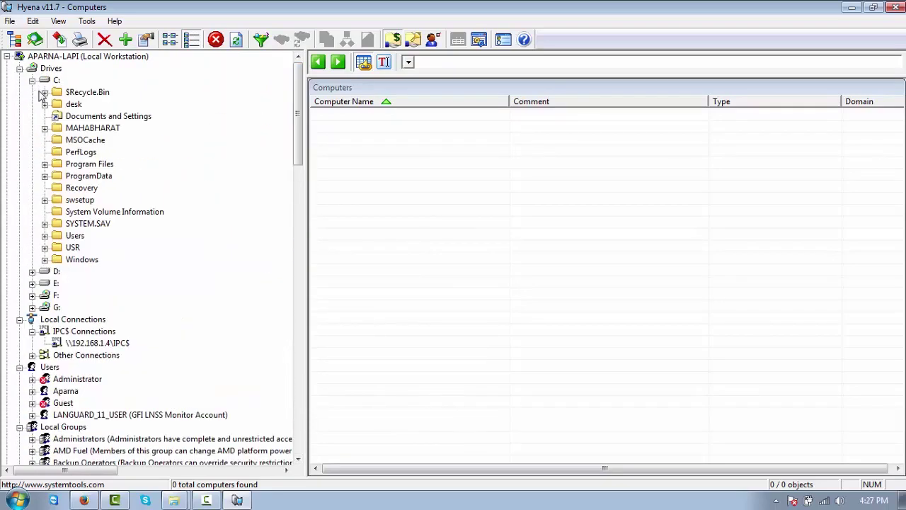
left_click(32, 272)
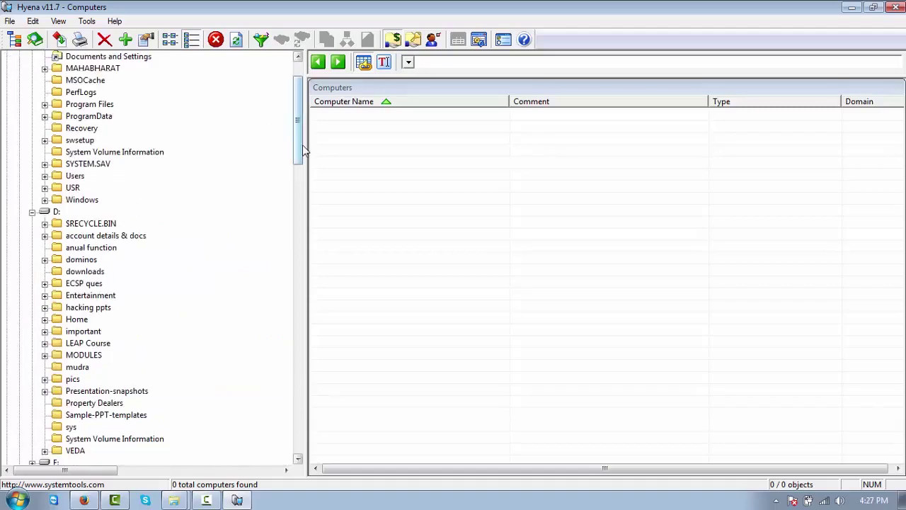
mouse_move(298, 144)
left_mouse_down()
mouse_move(296, 260)
mouse_move(304, 147)
mouse_move(300, 179)
left_mouse_up()
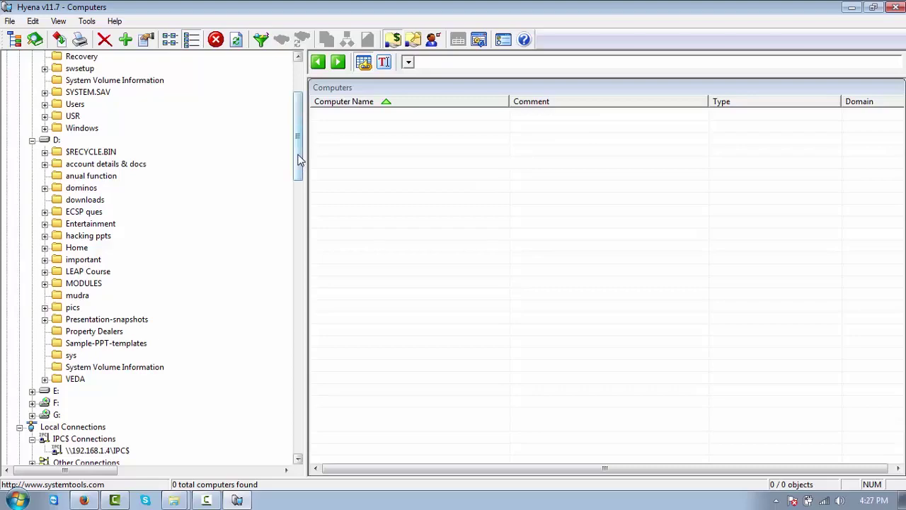
left_click_drag(298, 160, 298, 130)
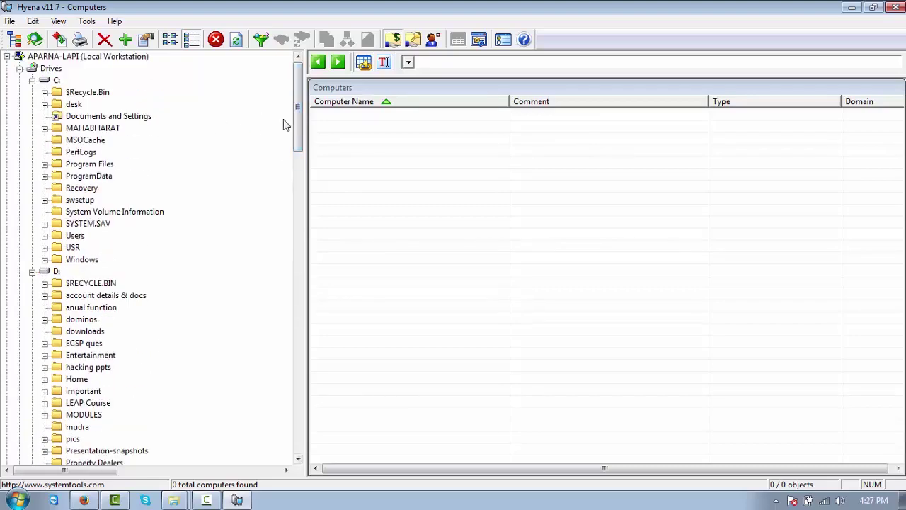
left_click_drag(301, 131, 299, 424)
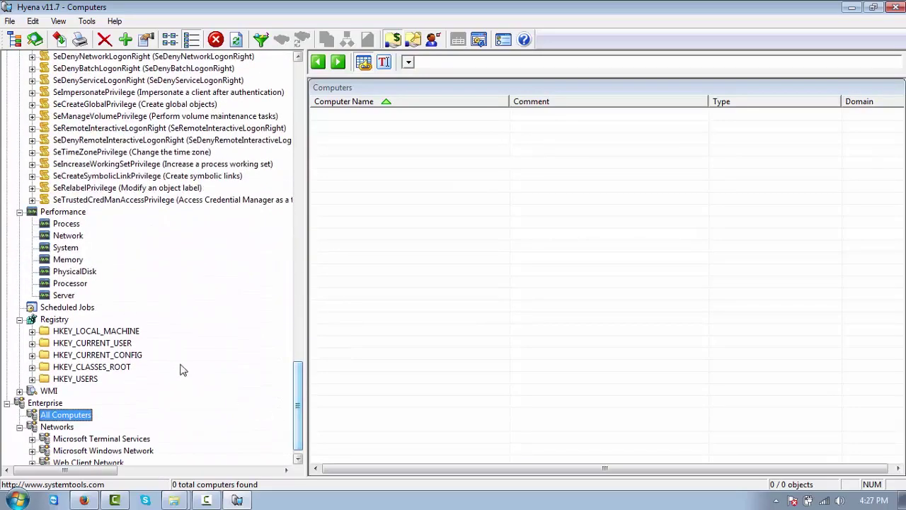
- Navigate HKEY_LOCAL_MACHINE\HARDWARE\DESCRIPTION\System\CentralProcessor and show key 0's values
left_click(32, 331)
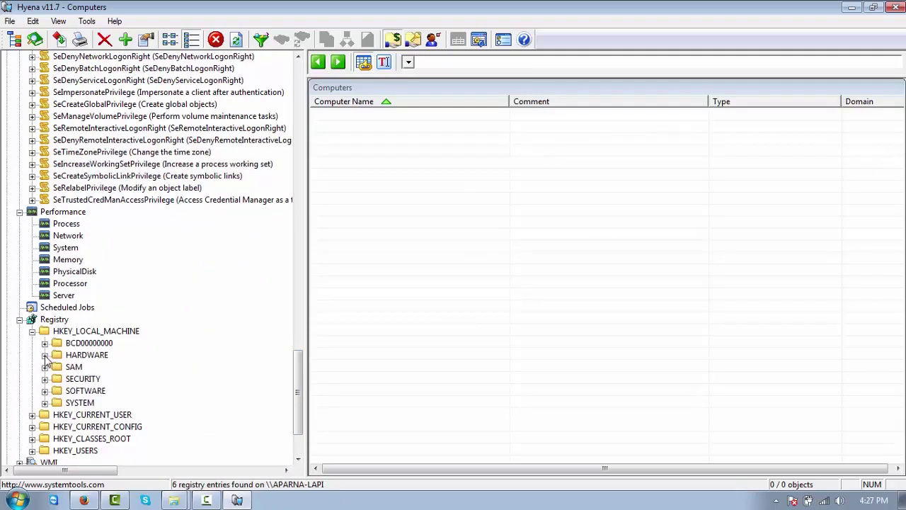
left_click(45, 355)
left_click(58, 378)
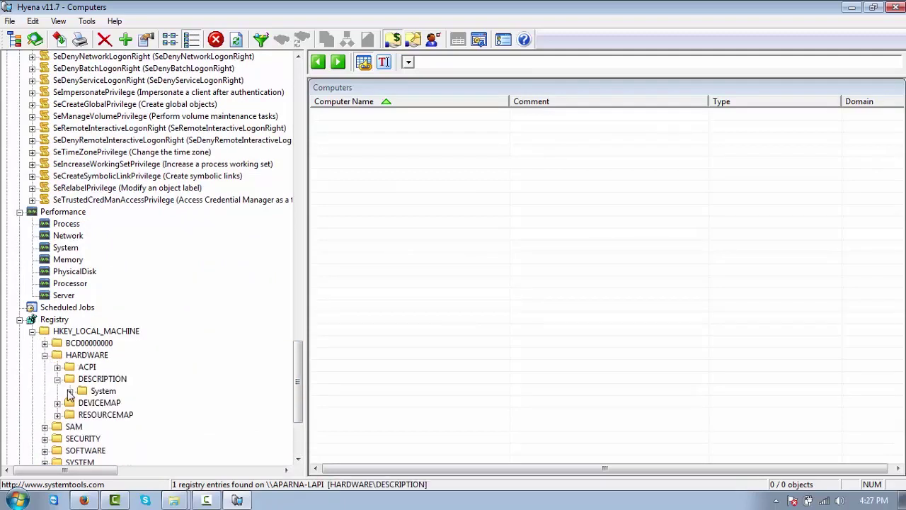
left_click(71, 391)
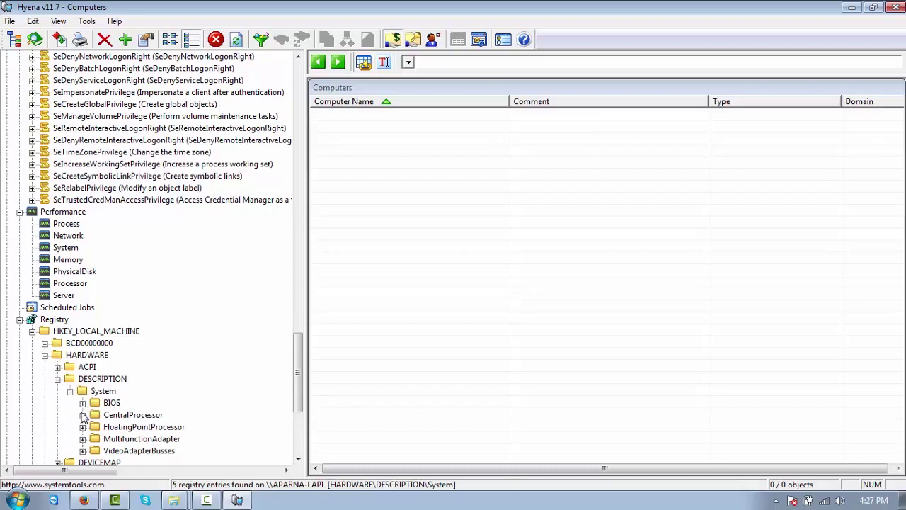
left_click(82, 415)
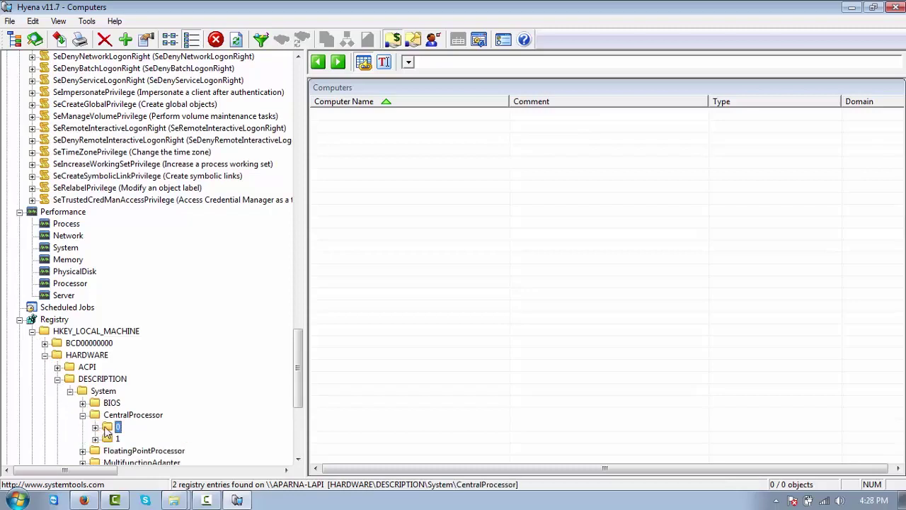
left_click(118, 427)
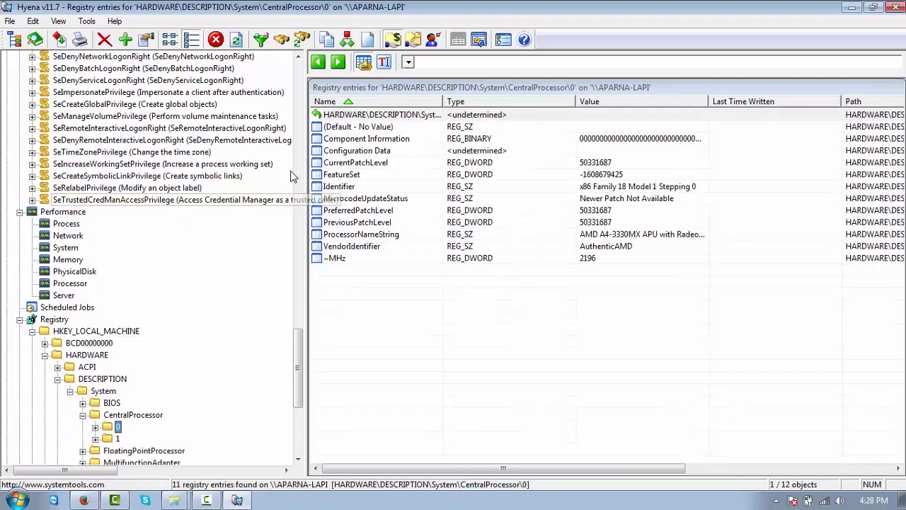
- Dismiss the Access denied error on ProcessorNameString and widen the Value column to show the processor name
double_click(373, 238)
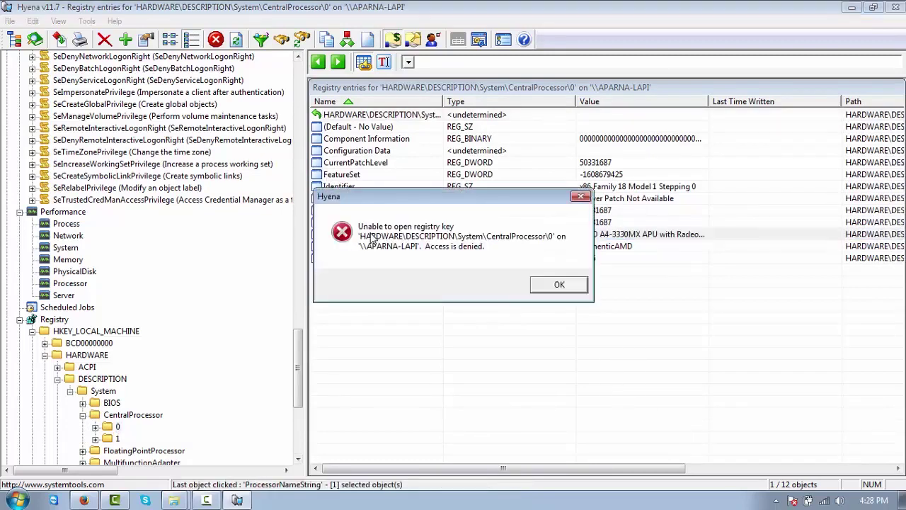
left_click(557, 286)
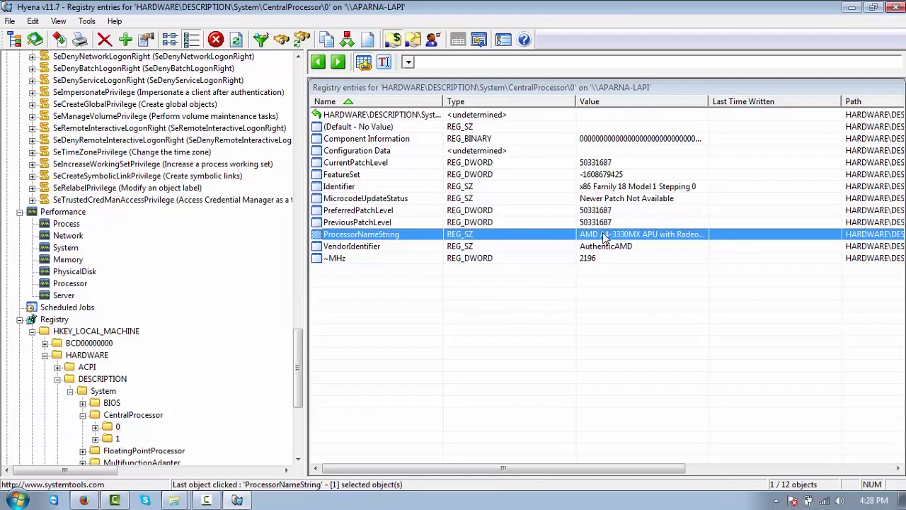
left_click_drag(706, 97, 735, 100)
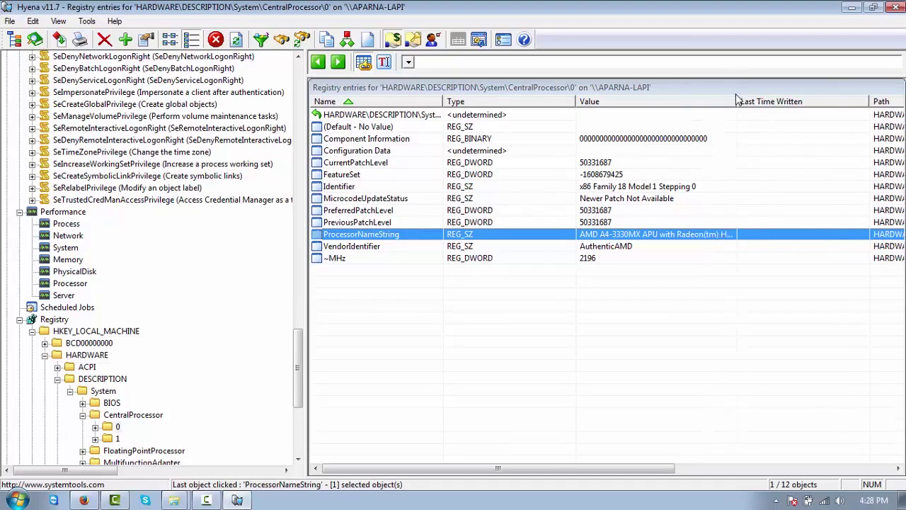
left_click_drag(736, 95, 802, 99)
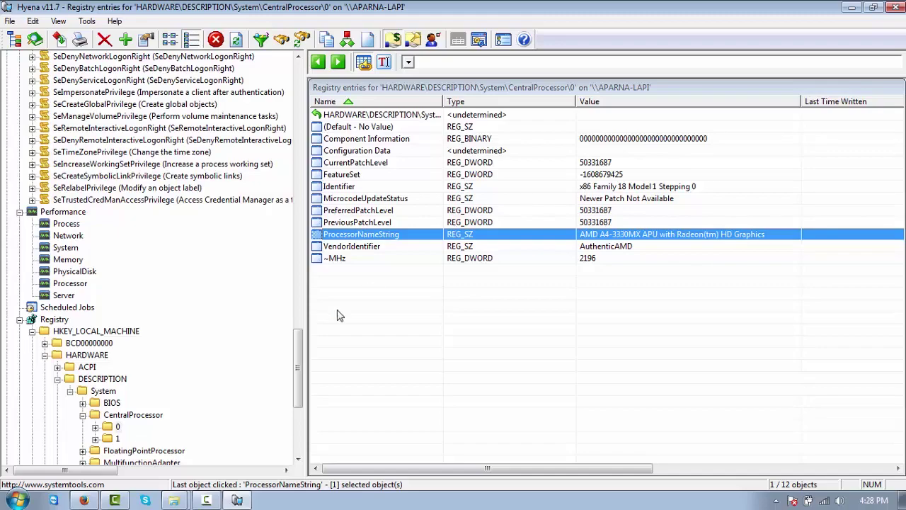
left_click_drag(298, 349, 295, 142)
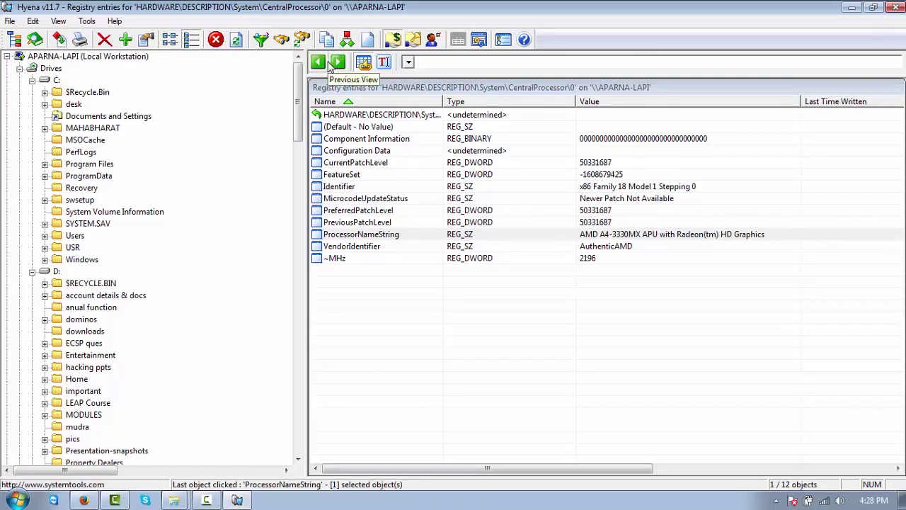
- Turn on Show Hidden Shares and look through the File, Edit, View and Tools menus
left_click(394, 40)
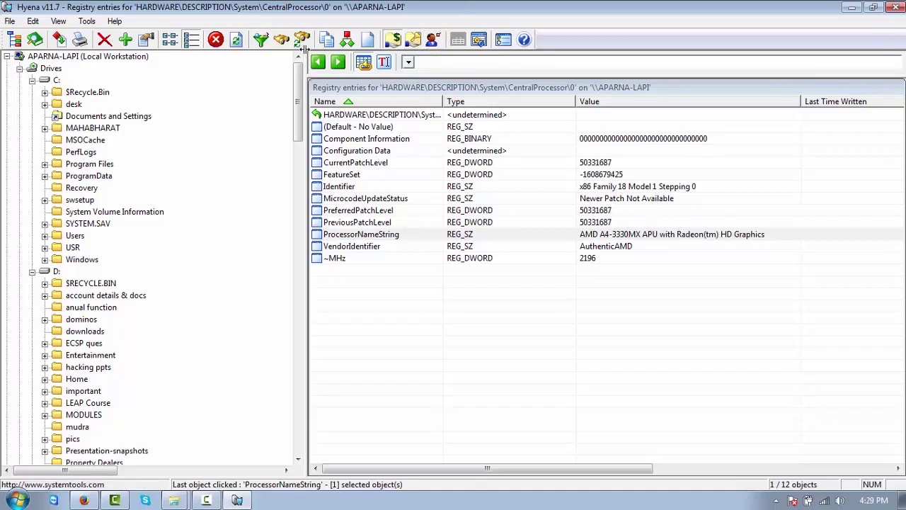
left_click(9, 22)
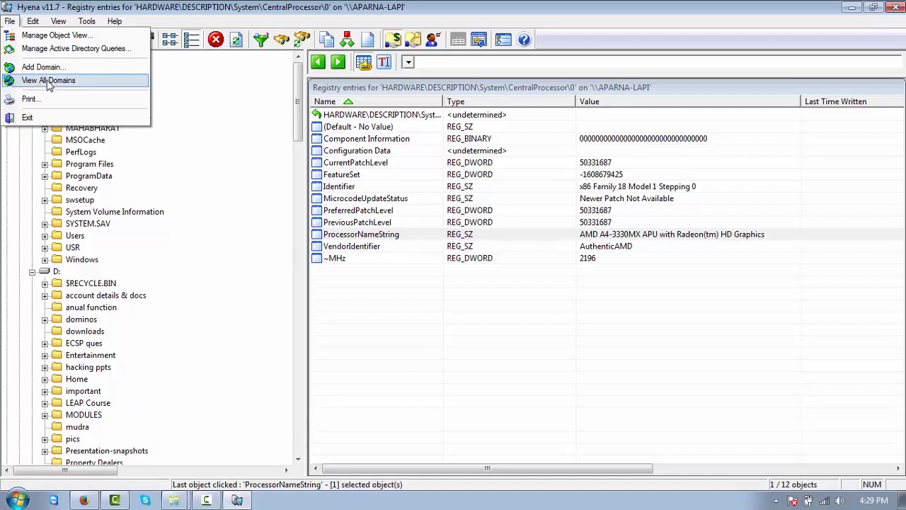
mouse_move(29, 26)
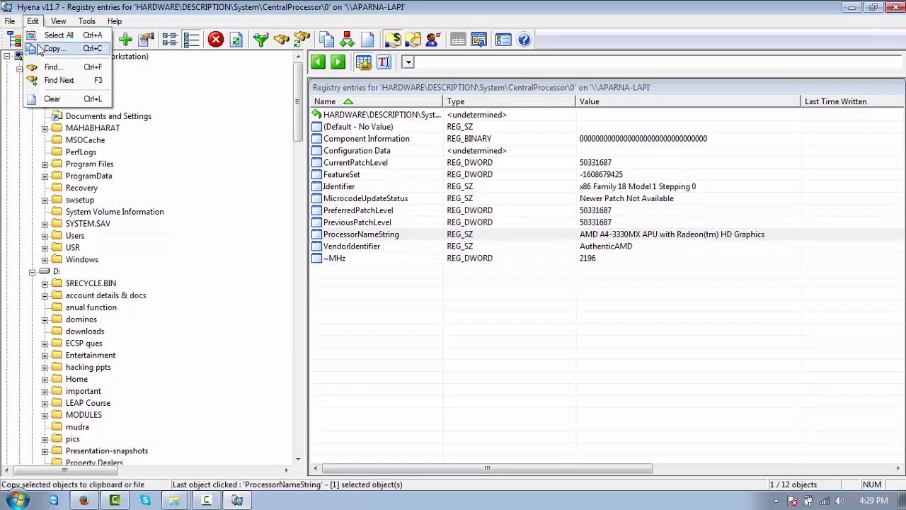
mouse_move(60, 27)
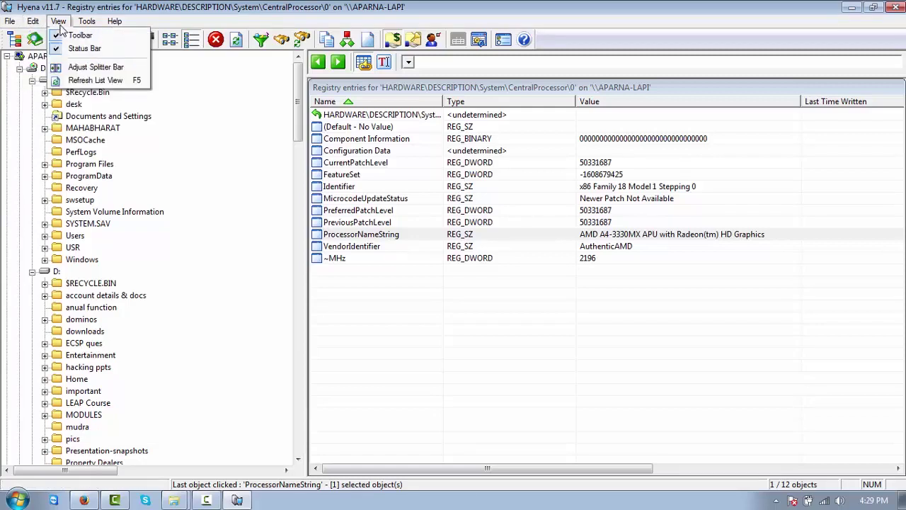
mouse_move(88, 24)
mouse_move(108, 35)
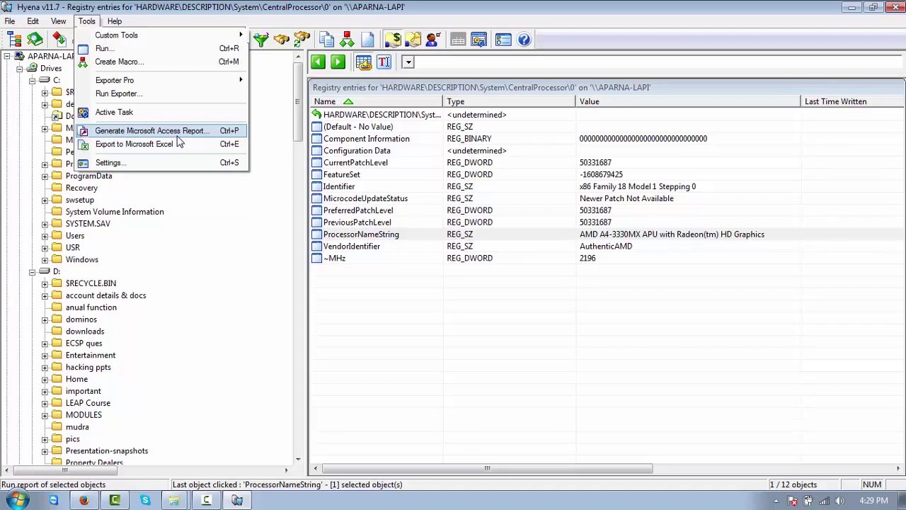
- Generate a Microsoft Access report of all items in the CentralProcessor\0 listing
left_click(178, 135)
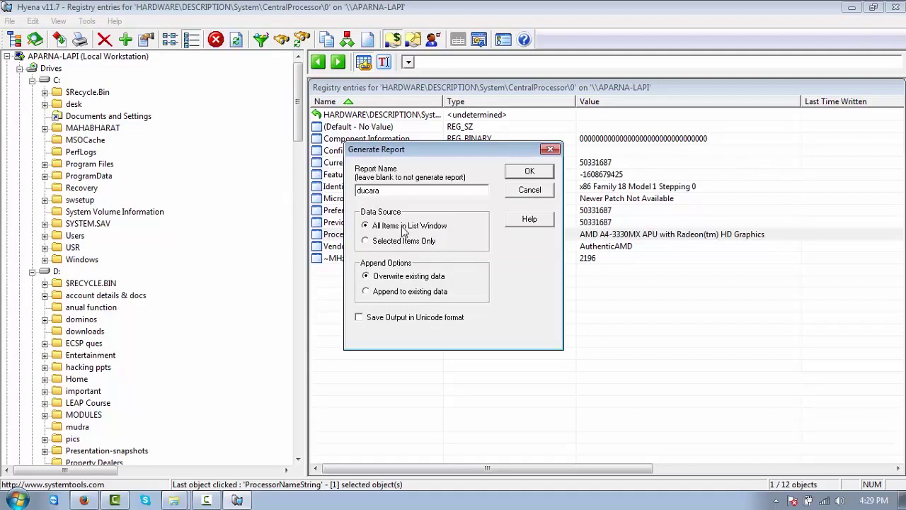
left_click(511, 176)
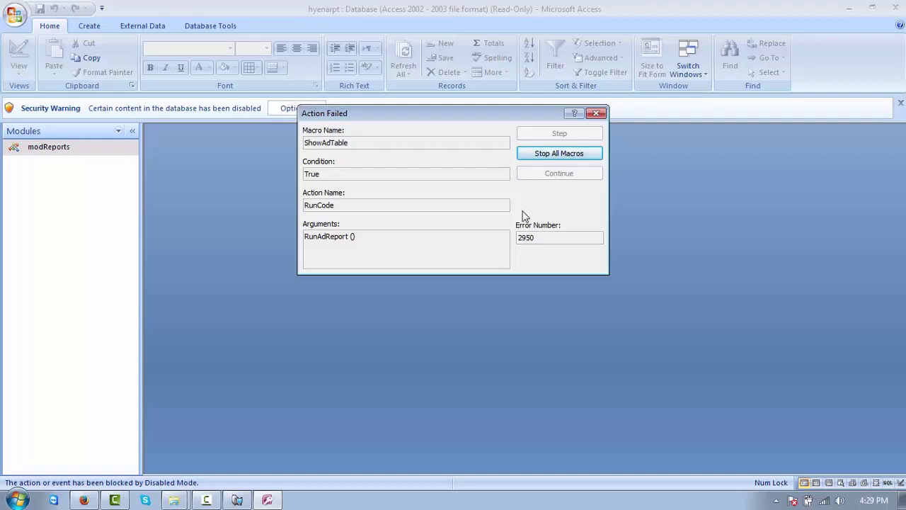
- Dismiss the macro error, review the modReports RunReport code maximized, then close the VBA editor
left_click(593, 114)
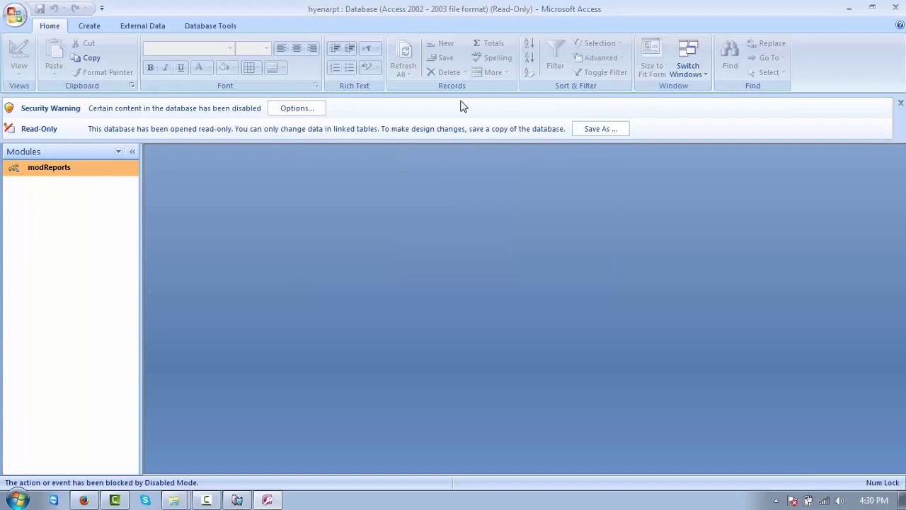
double_click(76, 170)
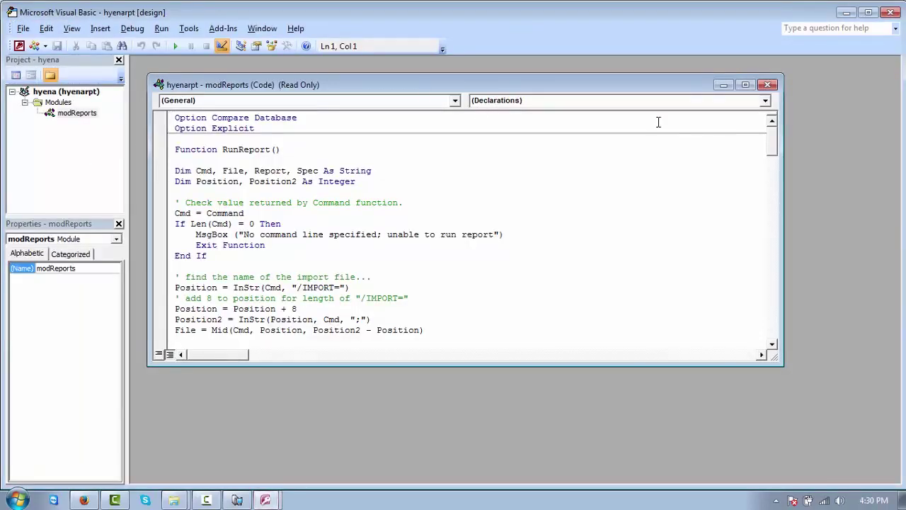
left_click(744, 85)
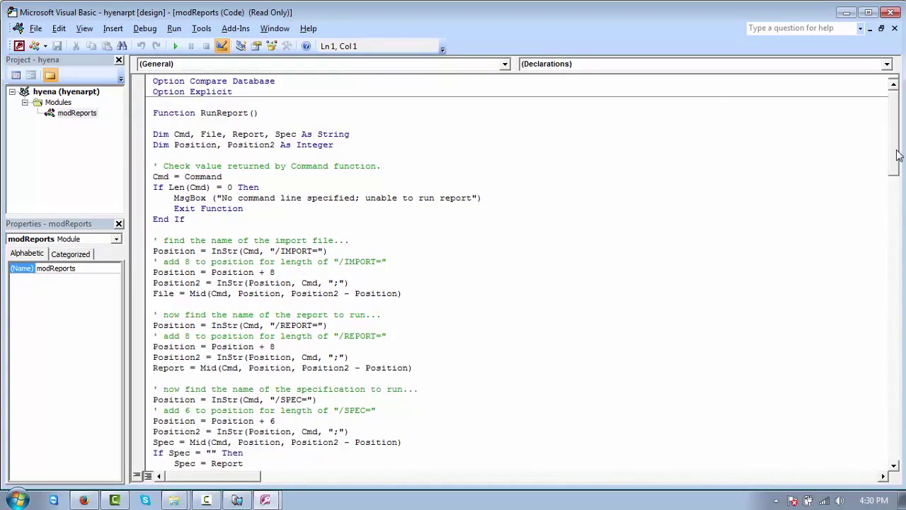
mouse_move(896, 155)
left_mouse_down()
mouse_move(894, 357)
mouse_move(903, 141)
left_mouse_up()
left_click(897, 14)
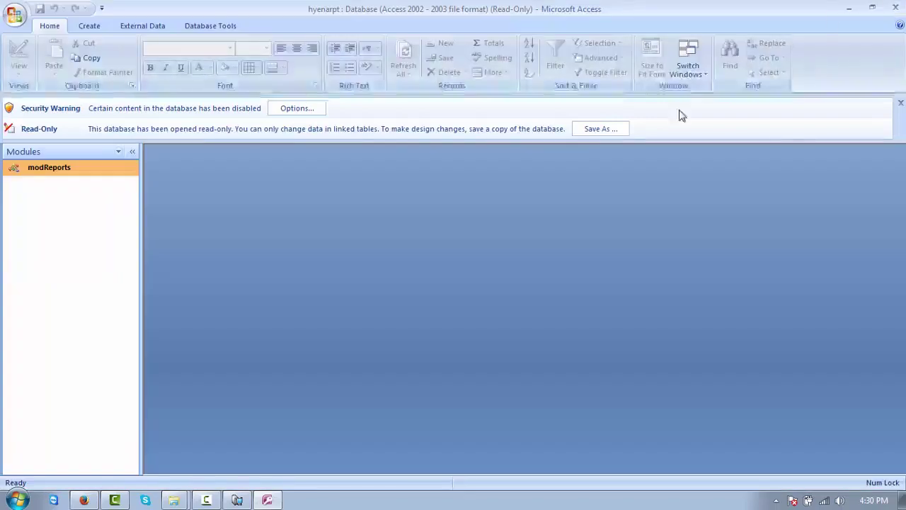
- Close Access and export the selected registry entries from Hyena to Microsoft Excel
left_click(895, 8)
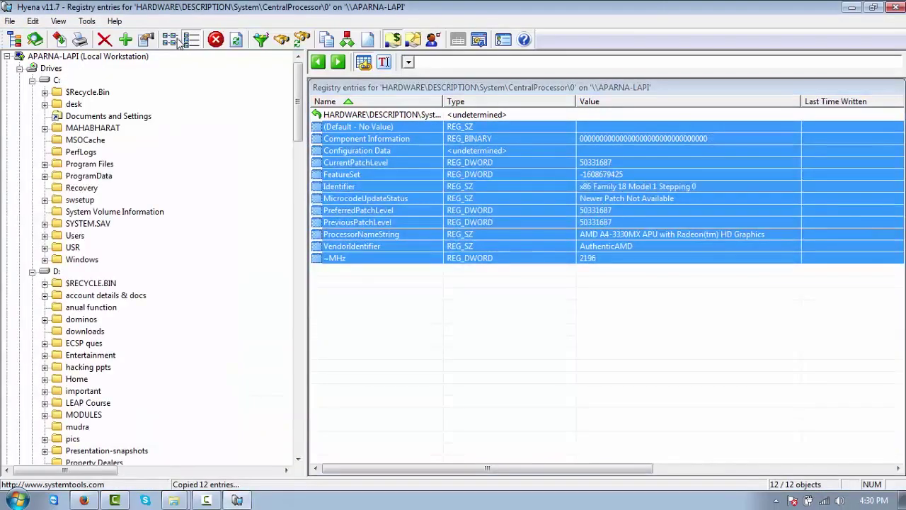
left_click(87, 21)
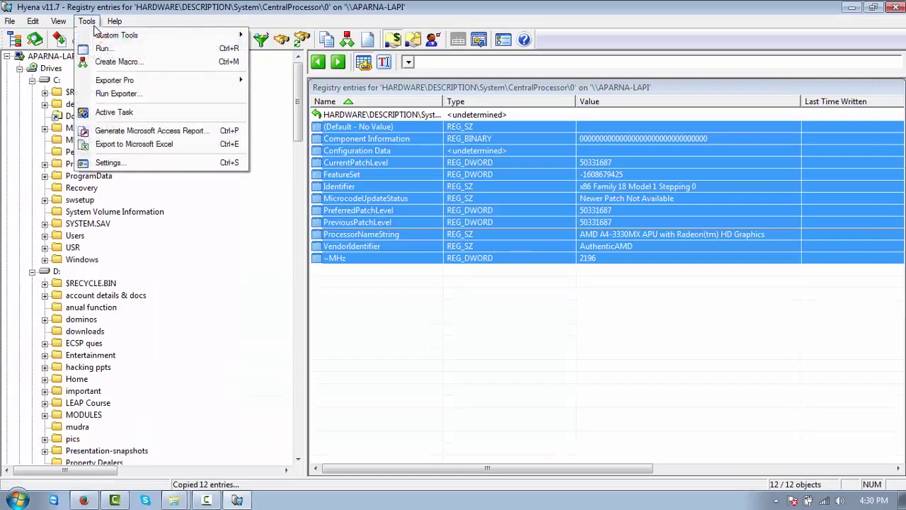
left_click(119, 146)
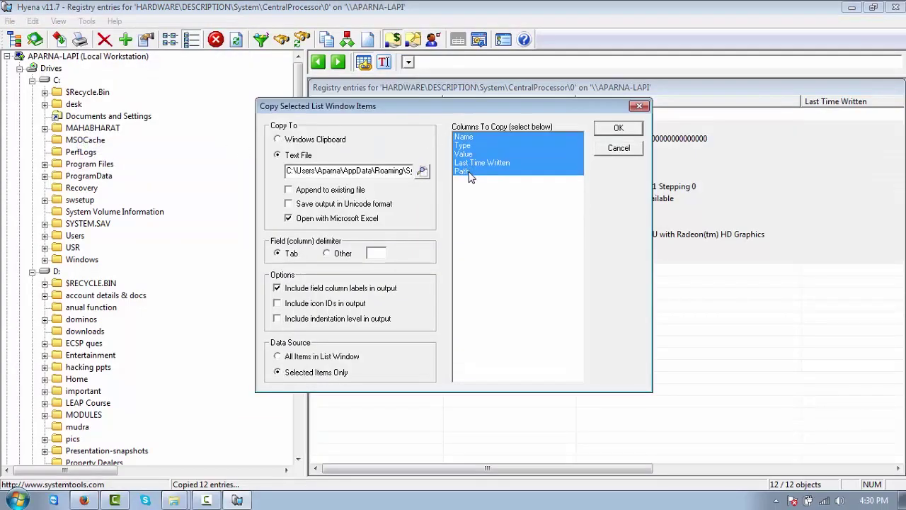
left_click(605, 132)
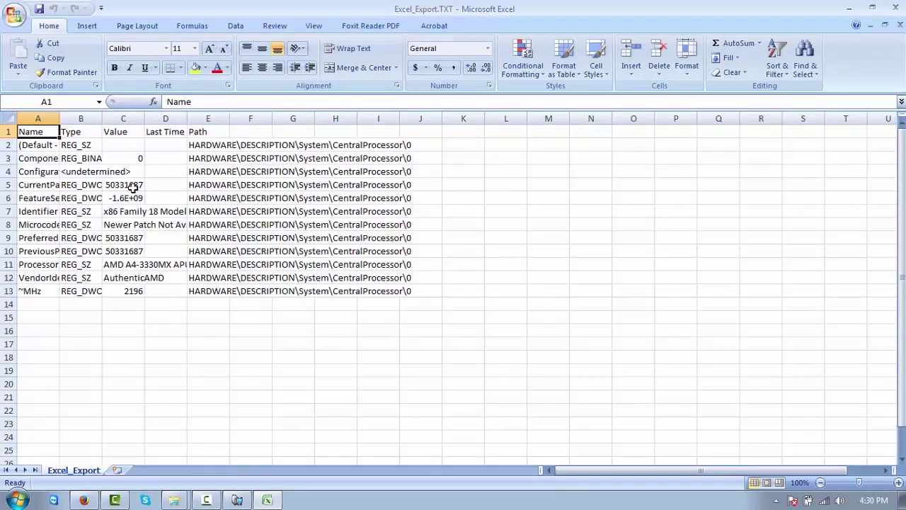
- Widen Excel columns A, B and C to show full names, types and values
mouse_move(60, 121)
left_mouse_down()
mouse_move(150, 121)
mouse_move(305, 145)
left_mouse_up()
left_click(303, 144)
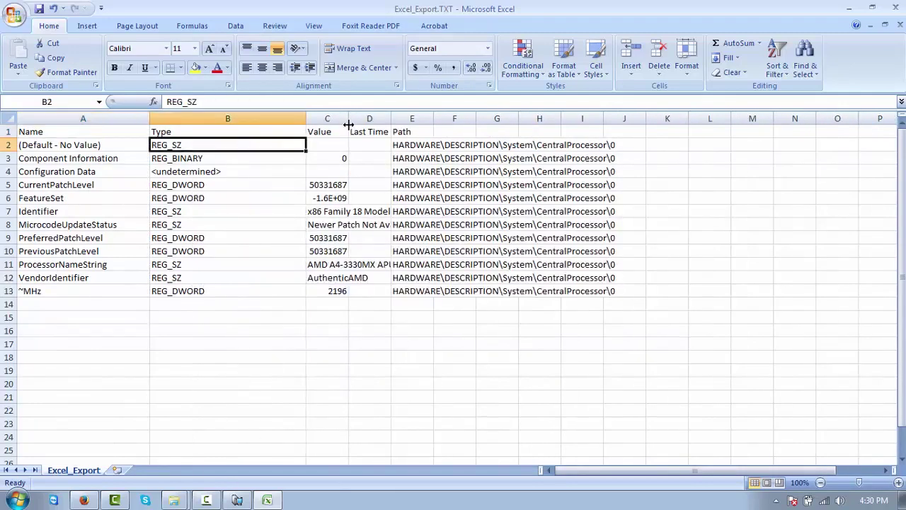
left_click_drag(349, 120, 579, 133)
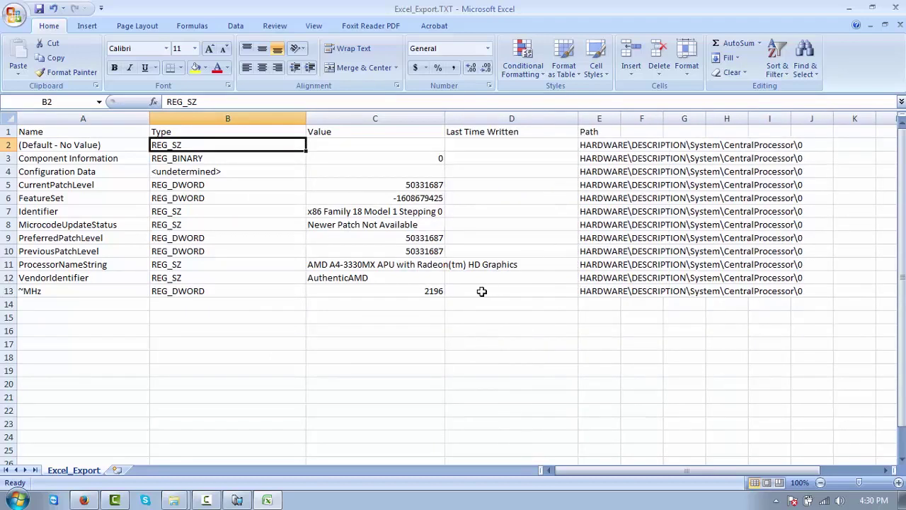
- Back in Hyena, try Scheduled Jobs, dismiss the access error, then list Performance > Process instances
left_click(237, 500)
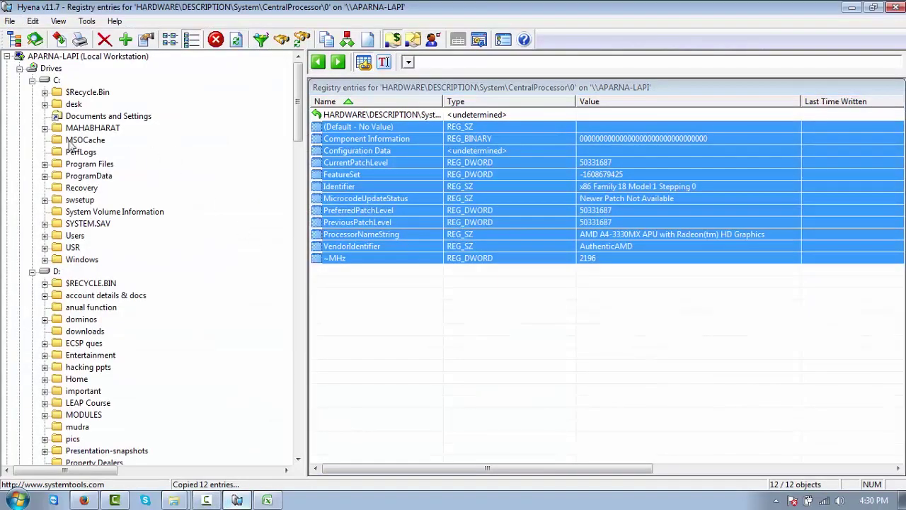
mouse_move(301, 136)
left_mouse_down()
mouse_move(290, 335)
mouse_move(298, 386)
left_mouse_up()
scroll(290, 335, "down", 3)
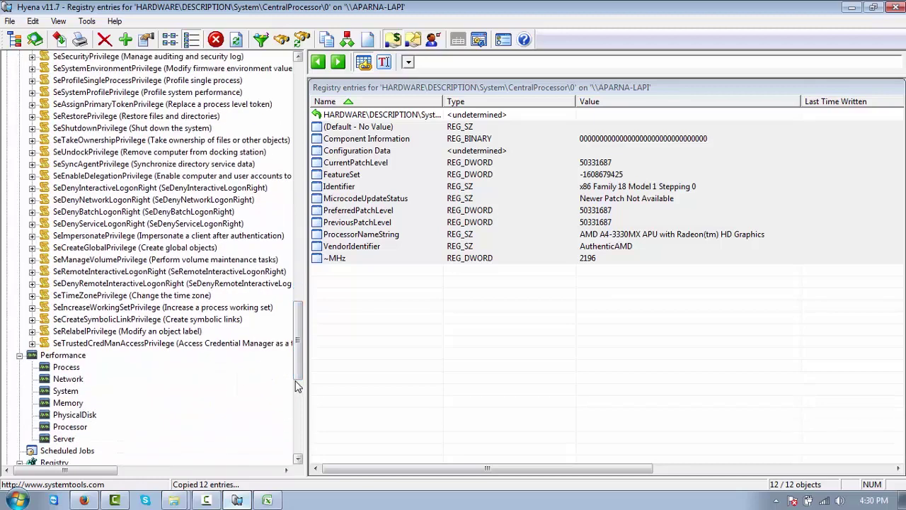
double_click(64, 356)
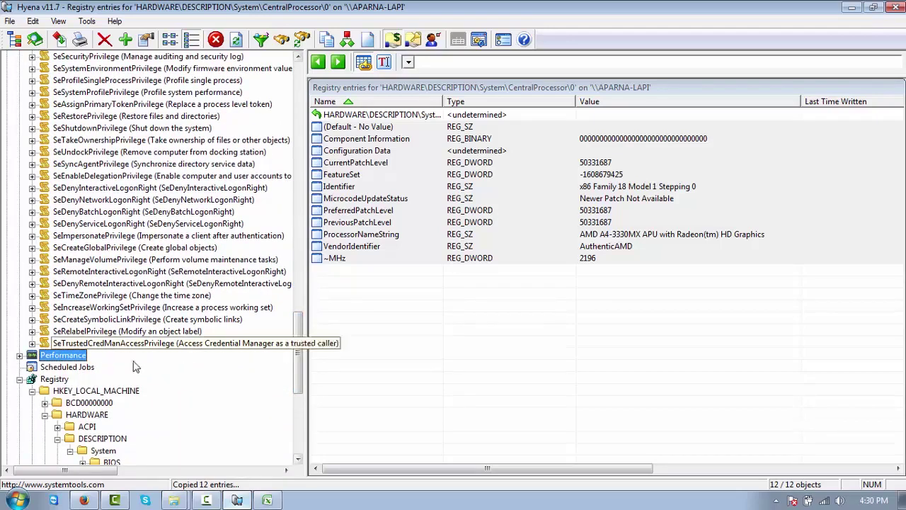
left_click(73, 365)
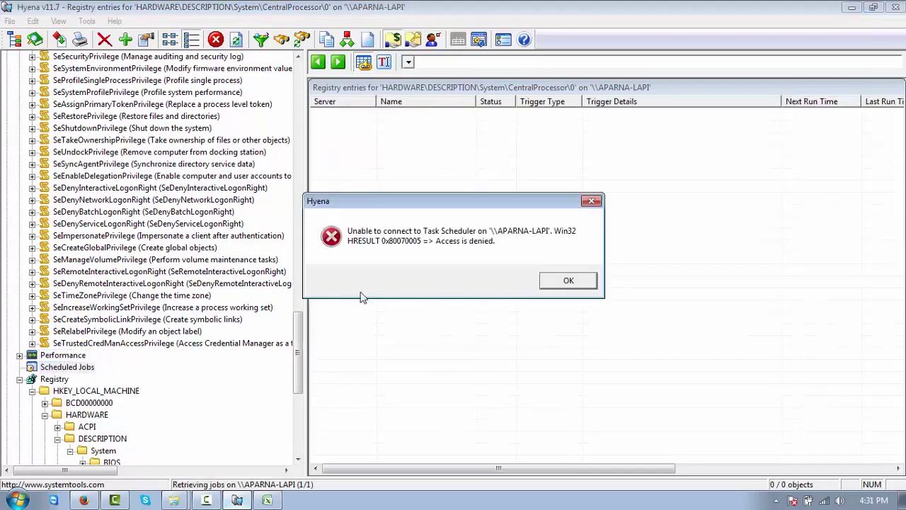
left_click(550, 283)
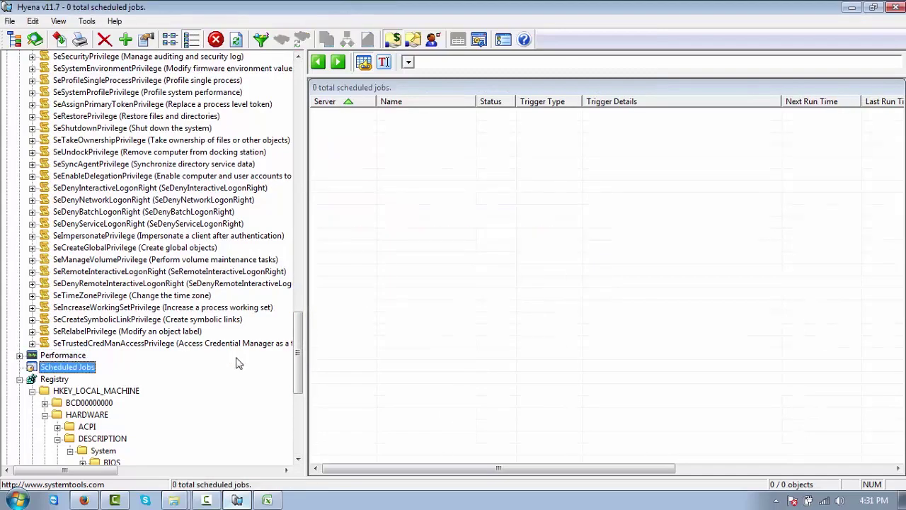
double_click(85, 356)
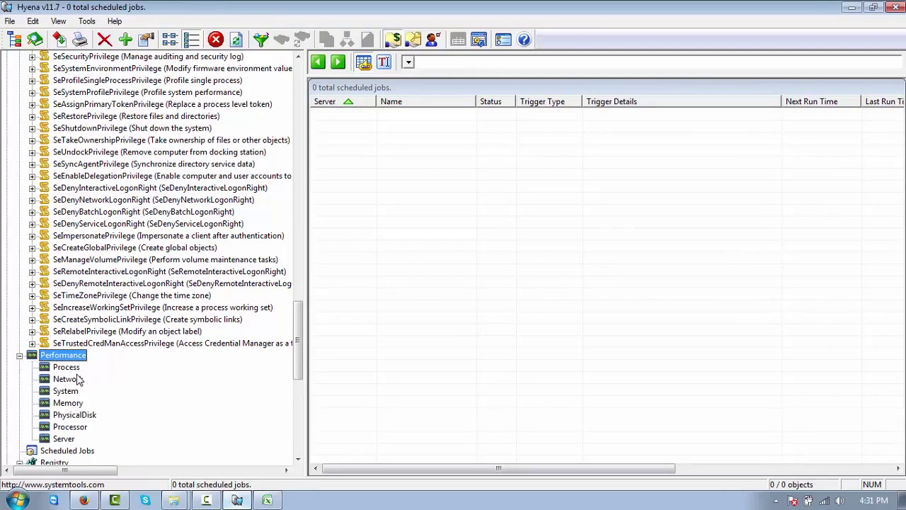
left_click(76, 368)
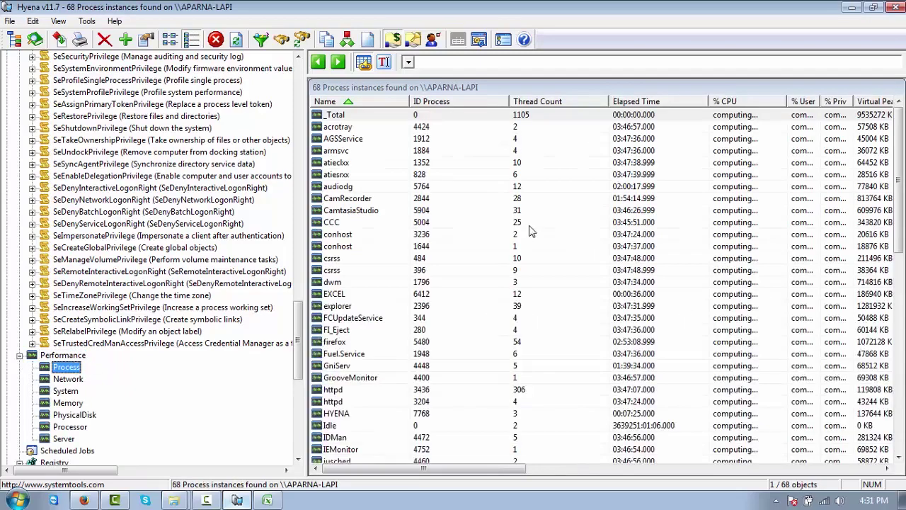
left_click(87, 22)
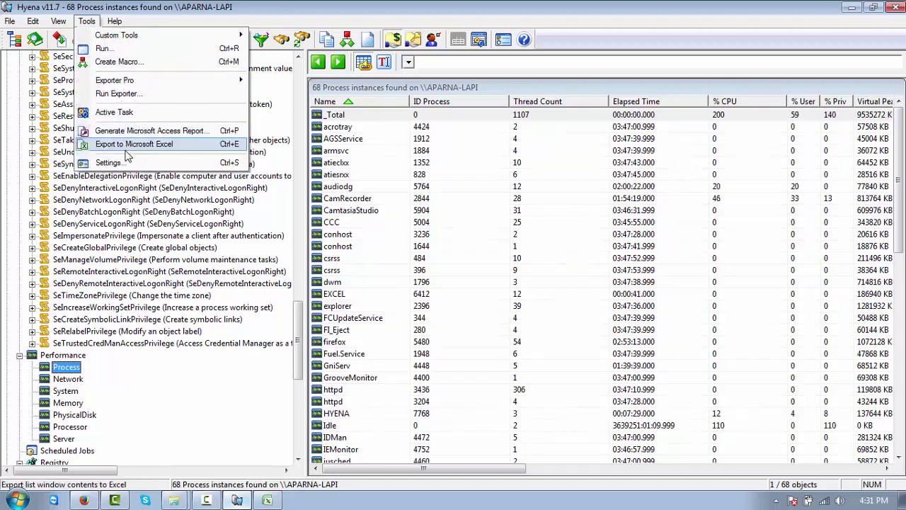
left_click(128, 145)
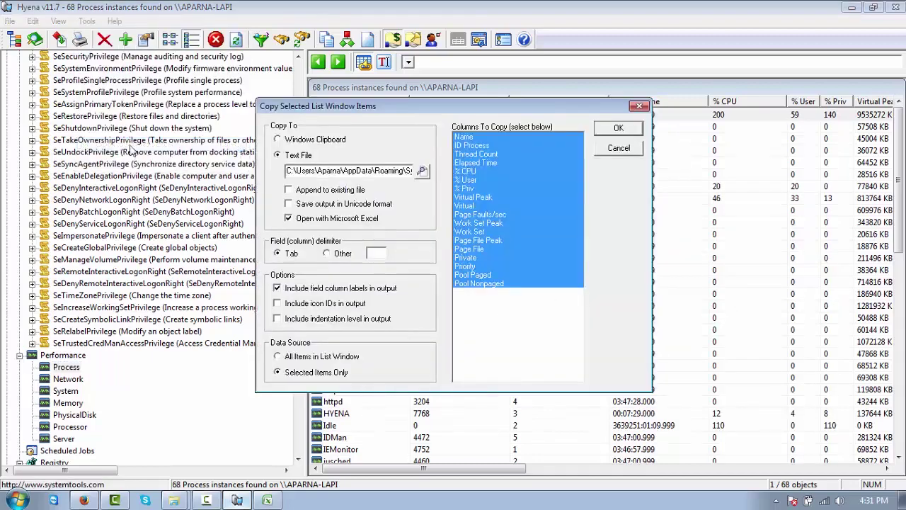
left_click(610, 133)
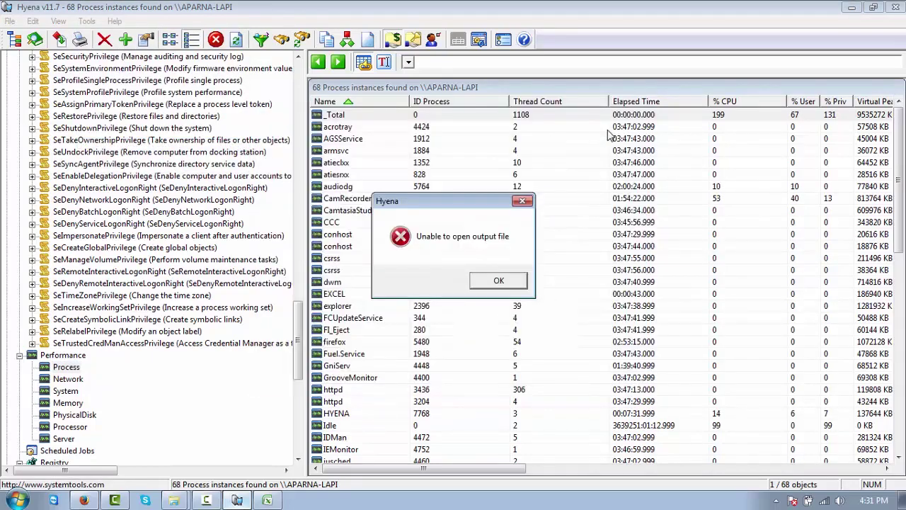
left_click(486, 281)
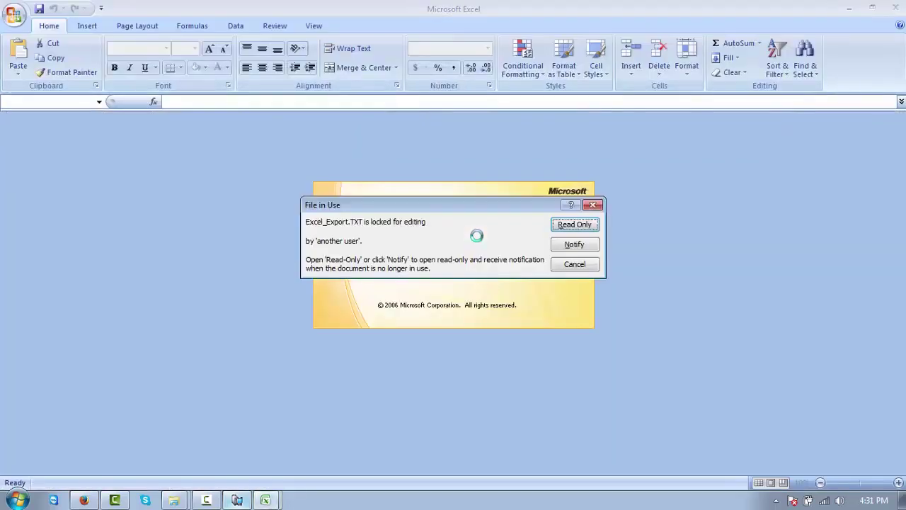
left_click(573, 225)
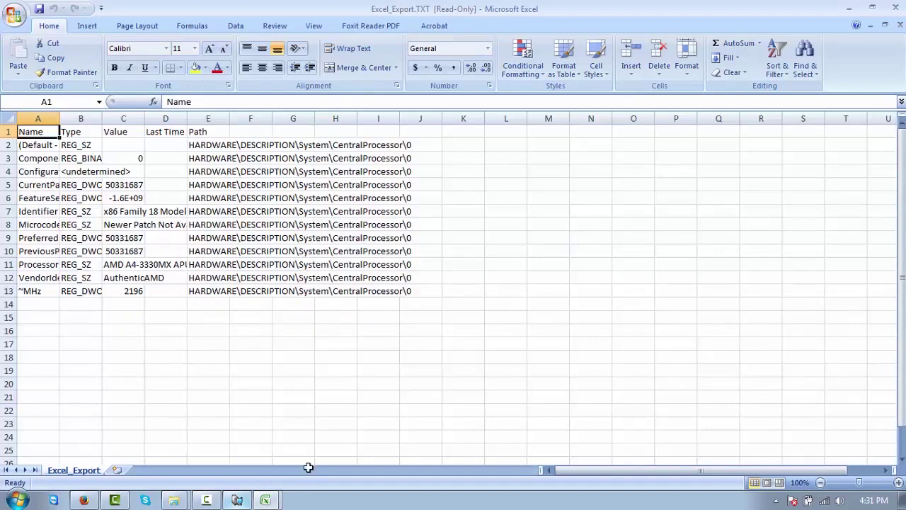
left_click(275, 499)
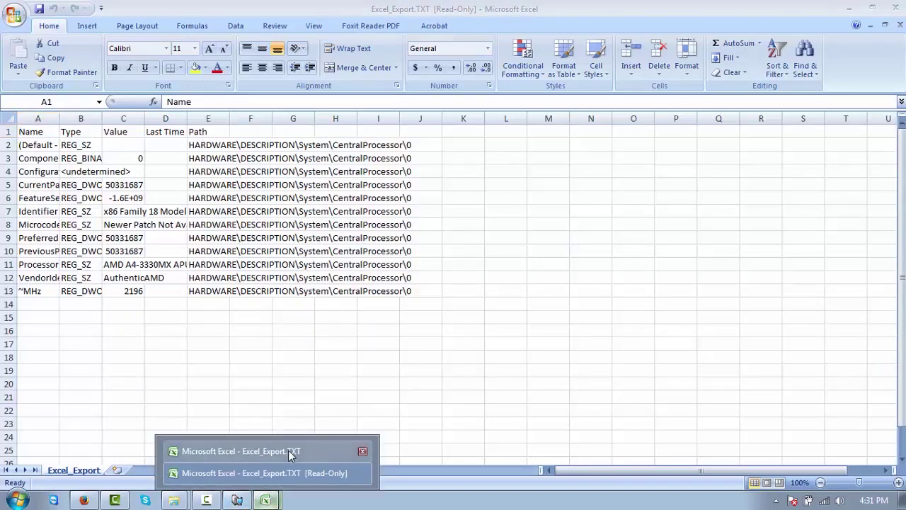
left_click(290, 451)
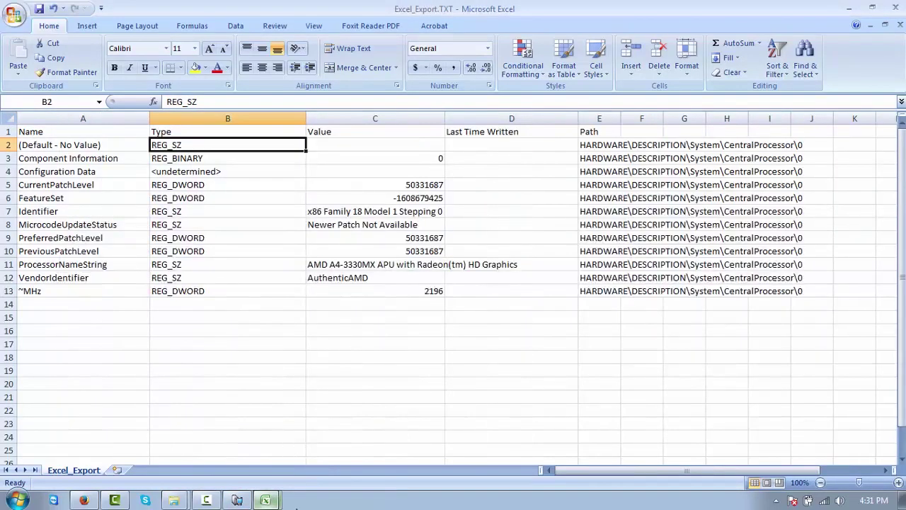
left_click(277, 499)
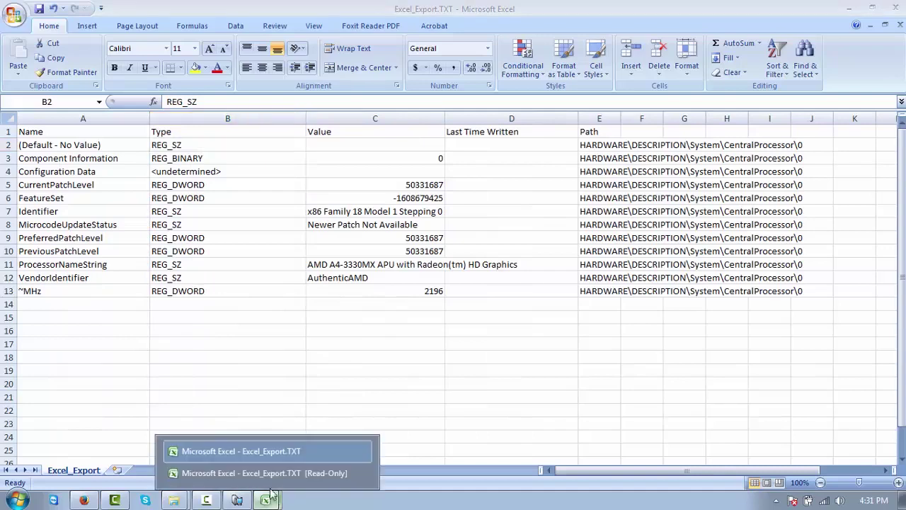
left_click(269, 475)
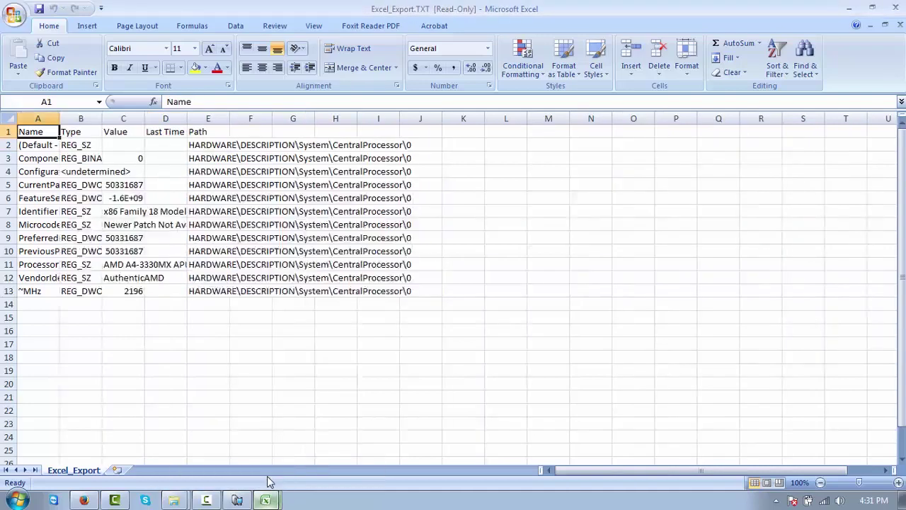
left_click(895, 6)
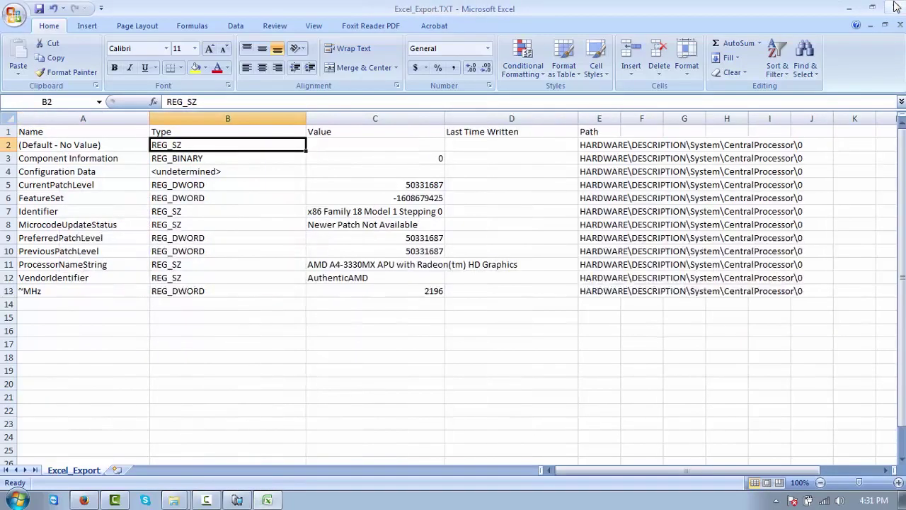
left_click(896, 6)
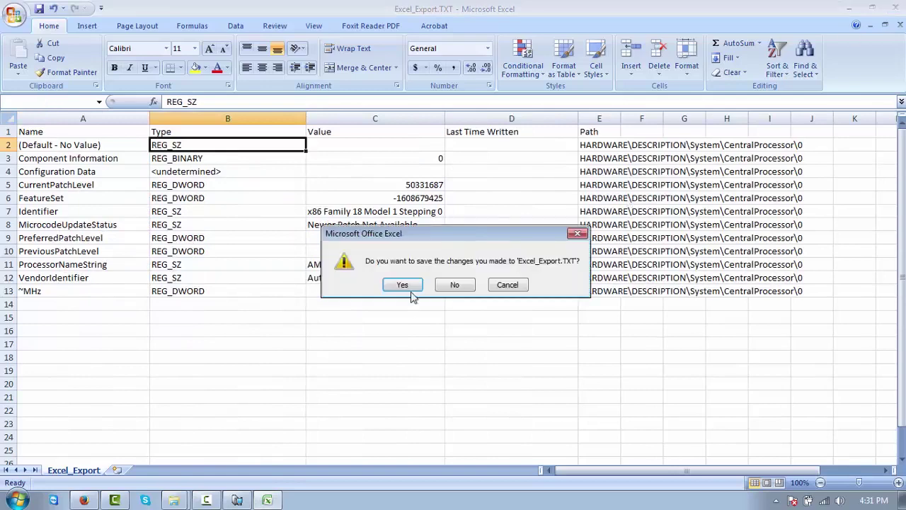
left_click(457, 284)
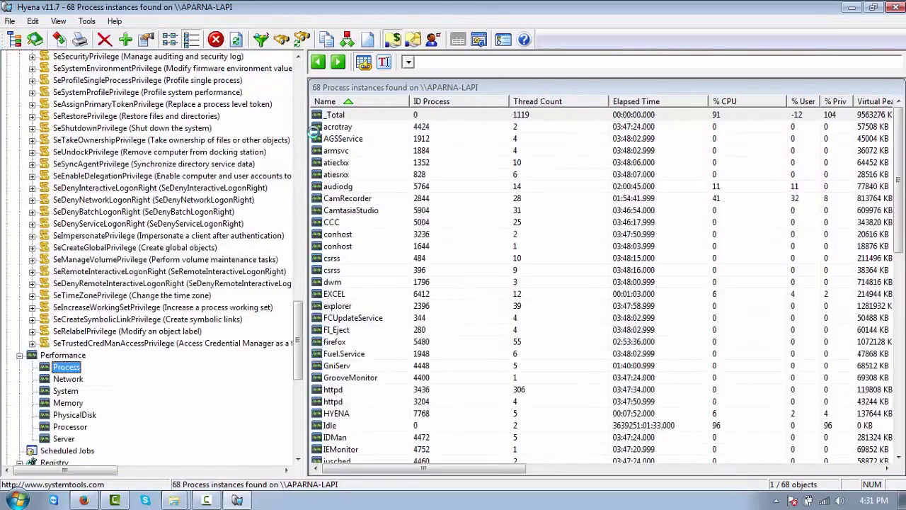
- Show the System performance counters and scroll through the tree
left_click(73, 392)
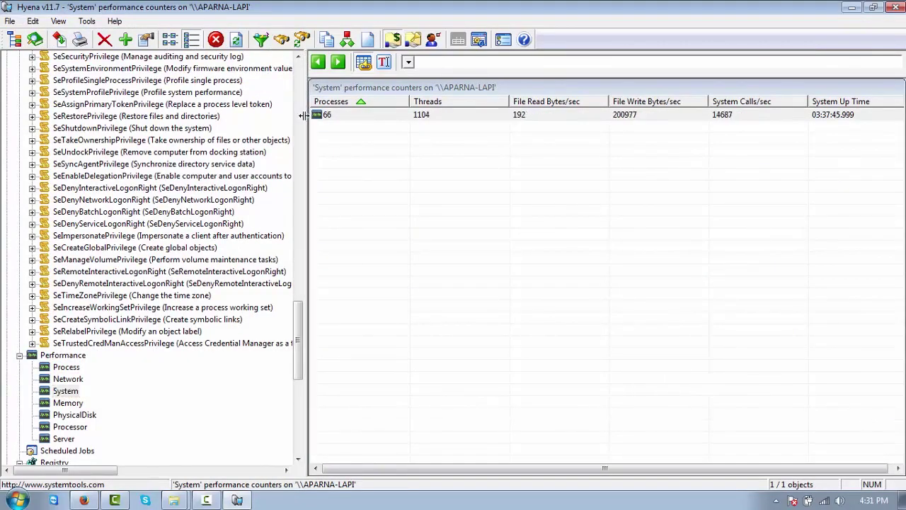
left_click(300, 127)
left_click(300, 127)
left_click(301, 114)
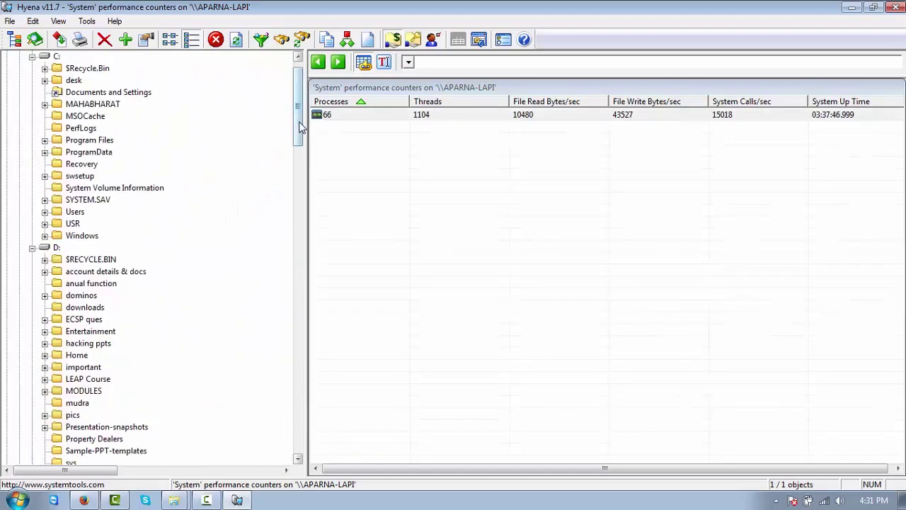
left_click(300, 92)
left_click(300, 73)
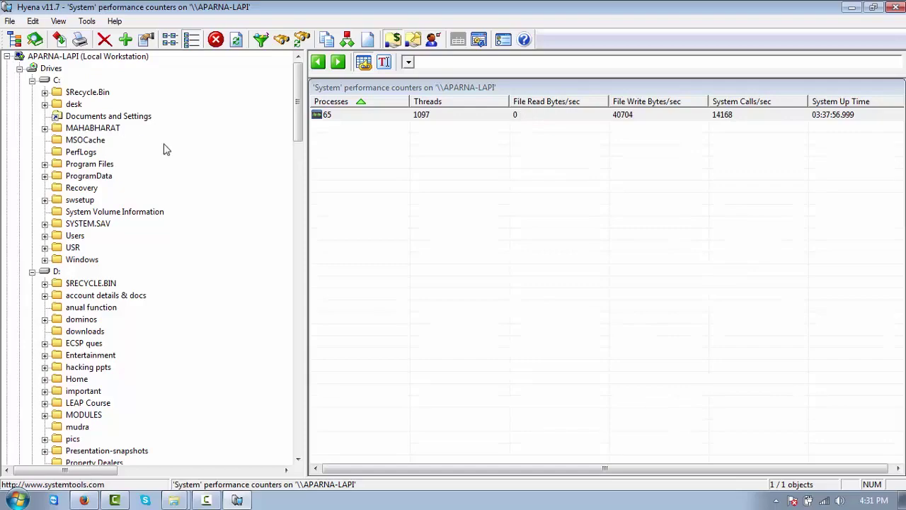
left_click_drag(297, 89, 297, 327)
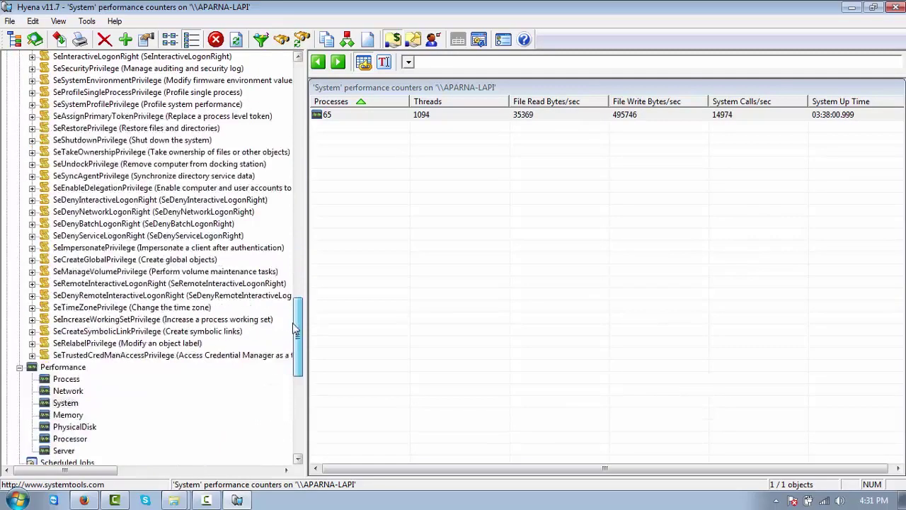
- List the processes, select AGSService, hide the % Priv column and narrow % CPU
left_click(68, 380)
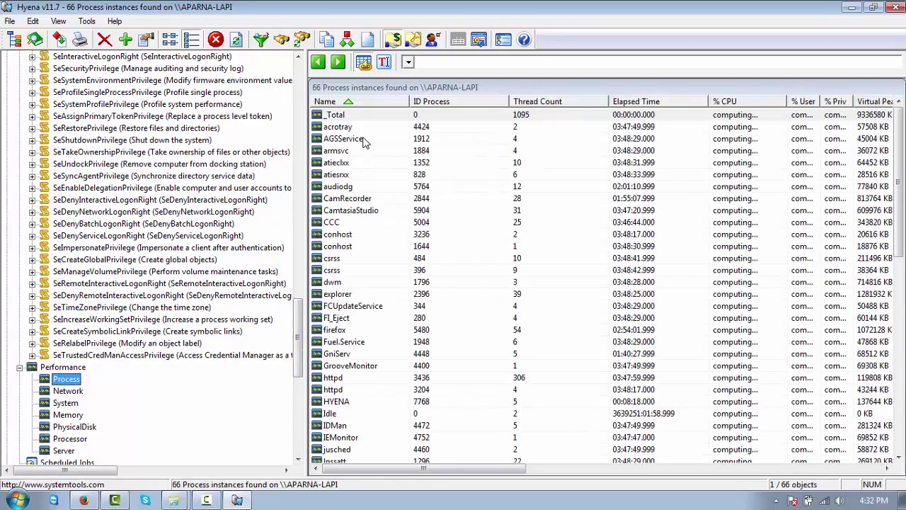
left_click(488, 138)
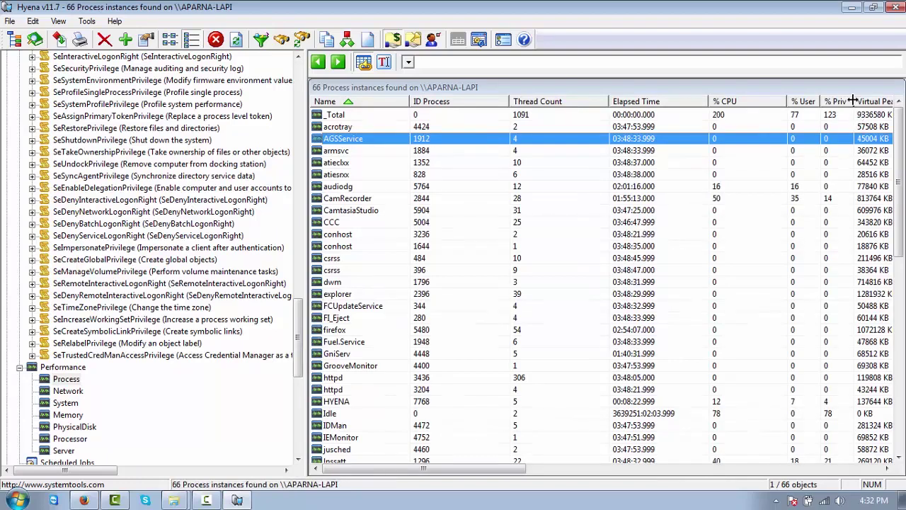
left_click_drag(854, 102, 756, 122)
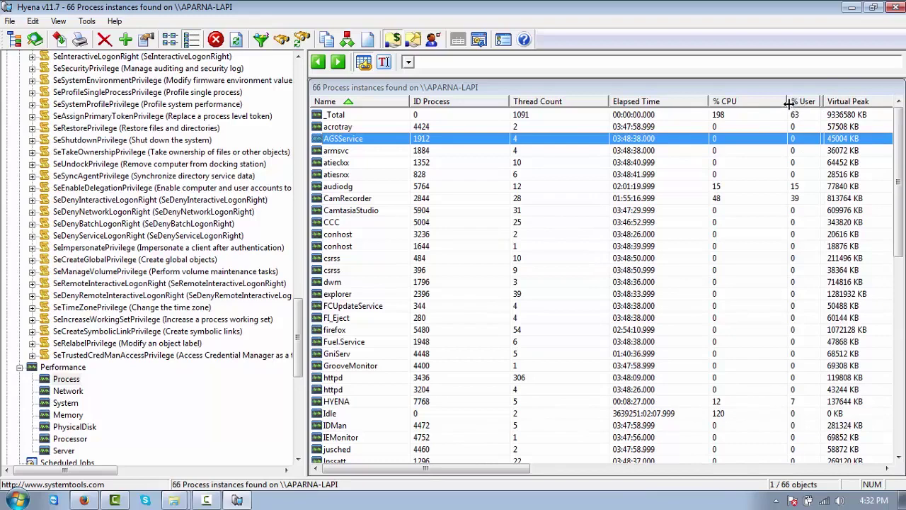
left_click_drag(788, 103, 736, 108)
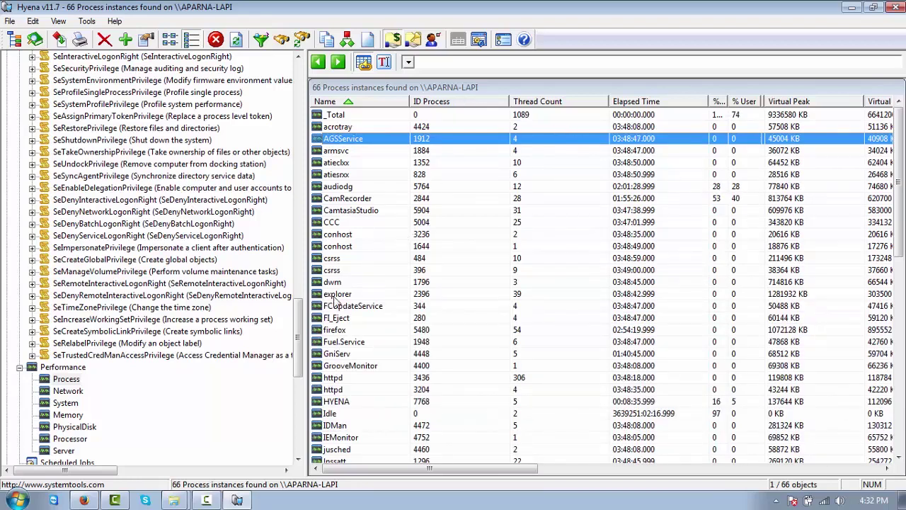
- Show the Processor counters, select instances 0, 1 and _Total, and reveal the % Priv column
left_click(80, 439)
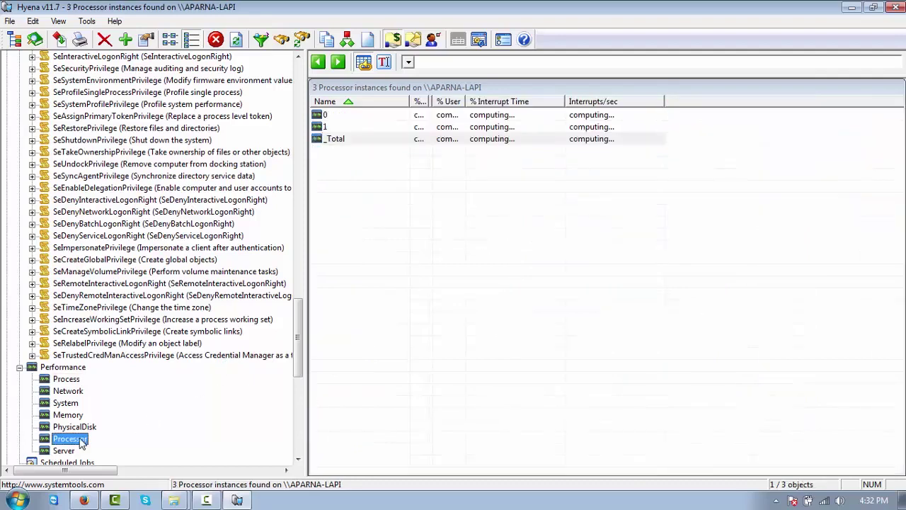
left_click(341, 119)
left_click(339, 131)
left_click(341, 140)
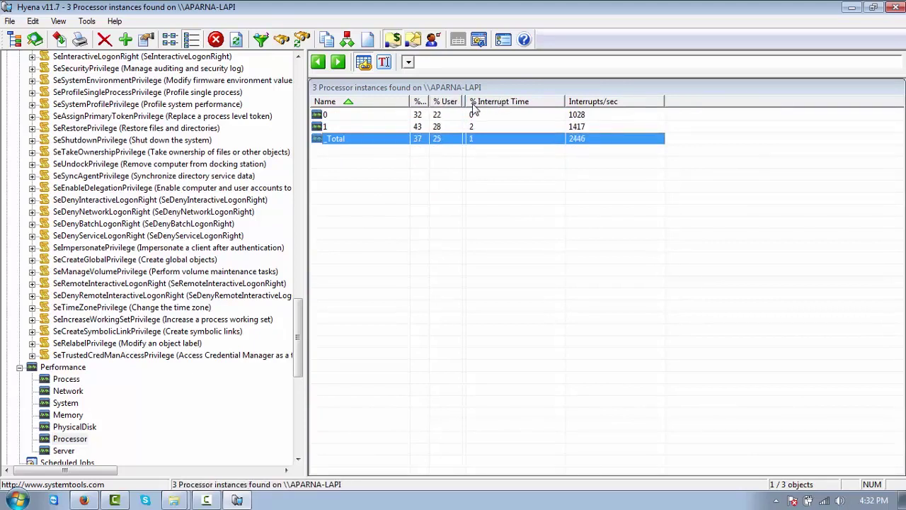
left_click_drag(467, 101, 527, 101)
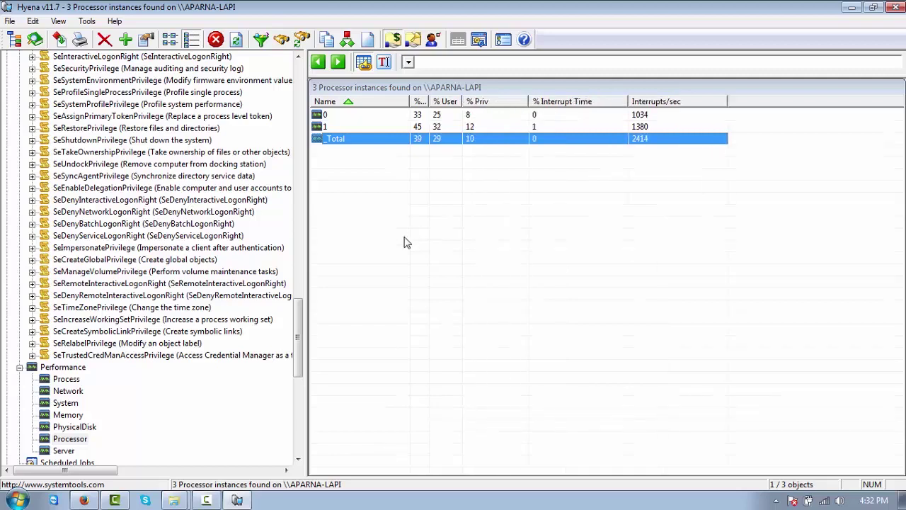
- Open and close the history of earlier result views, then scroll the tree pane
left_click(526, 62)
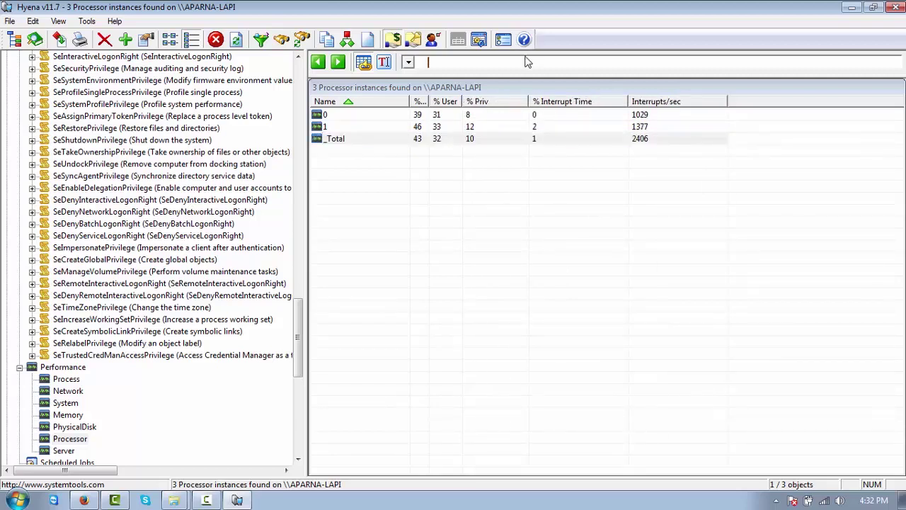
left_click(526, 62)
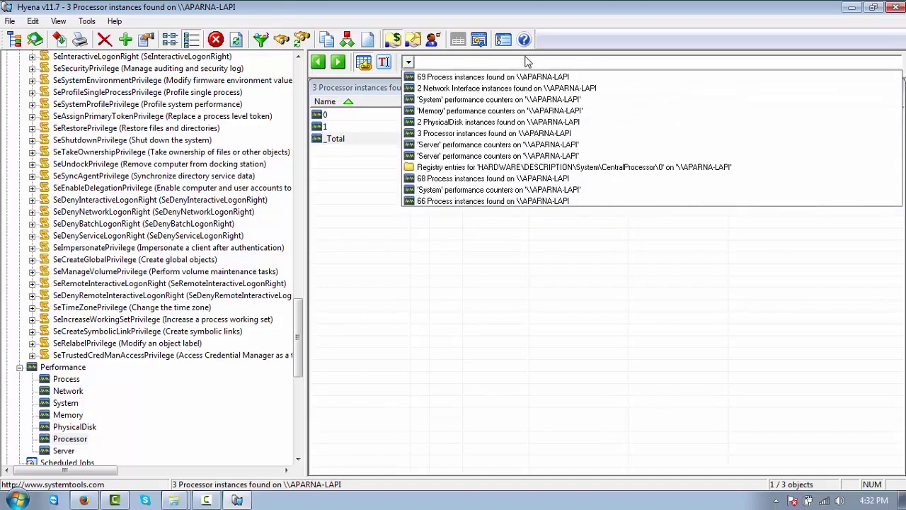
left_click(526, 62)
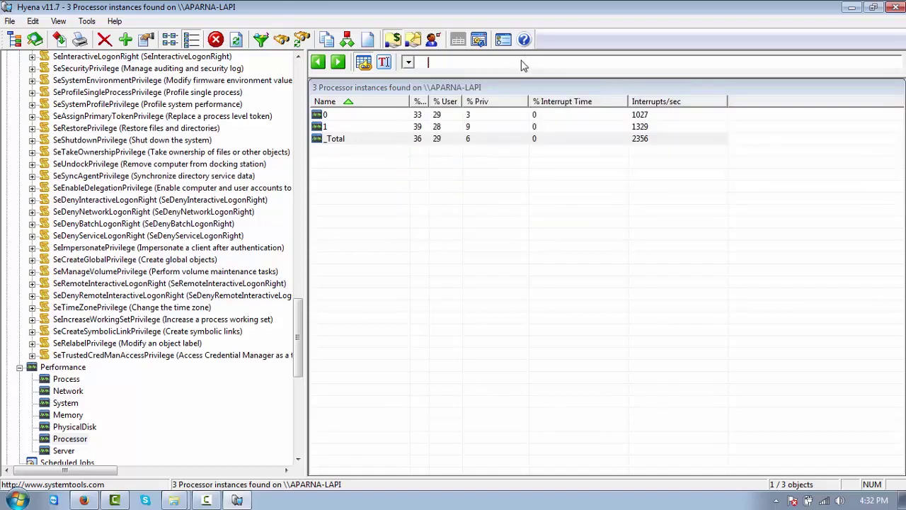
left_click(523, 63)
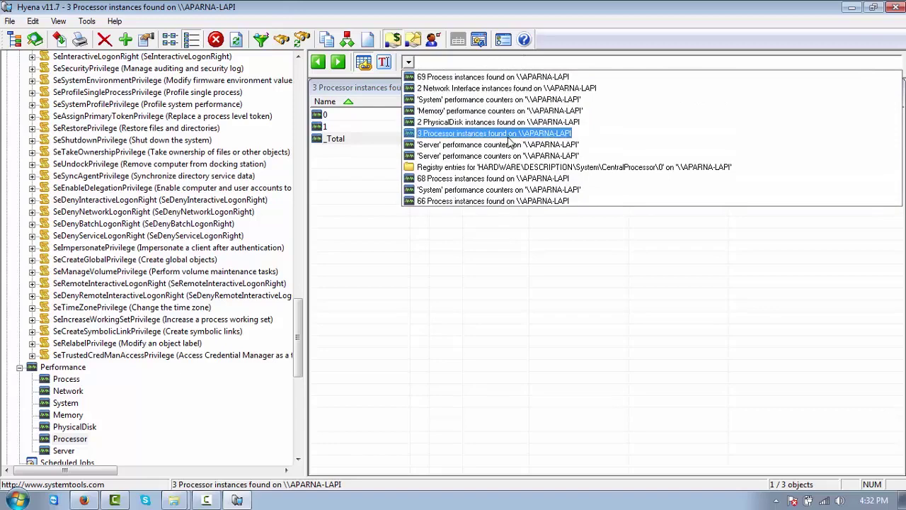
left_click(413, 222)
left_click_drag(299, 344, 297, 415)
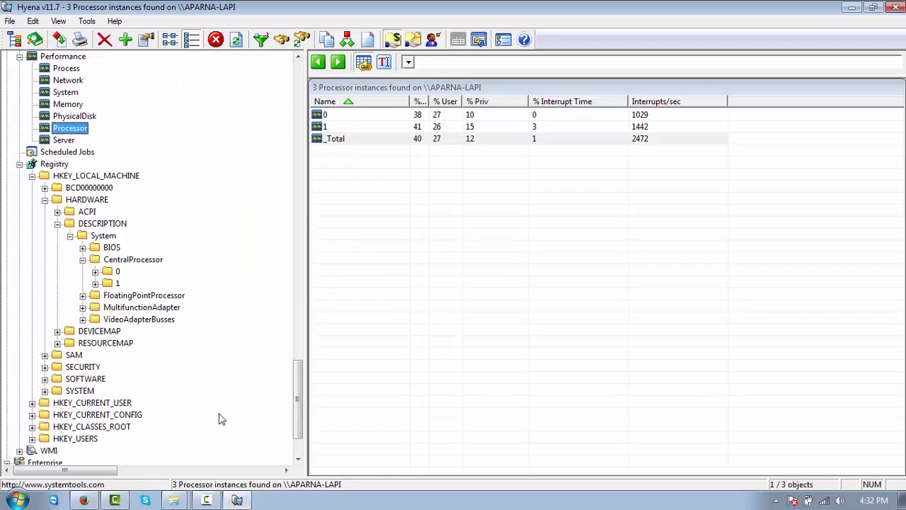
mouse_move(302, 407)
left_mouse_down()
mouse_move(301, 433)
mouse_move(303, 114)
left_mouse_up()
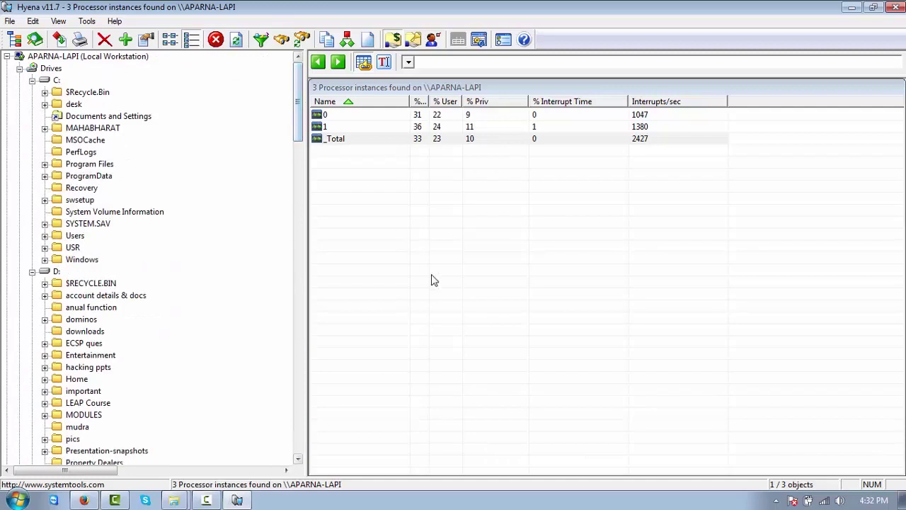